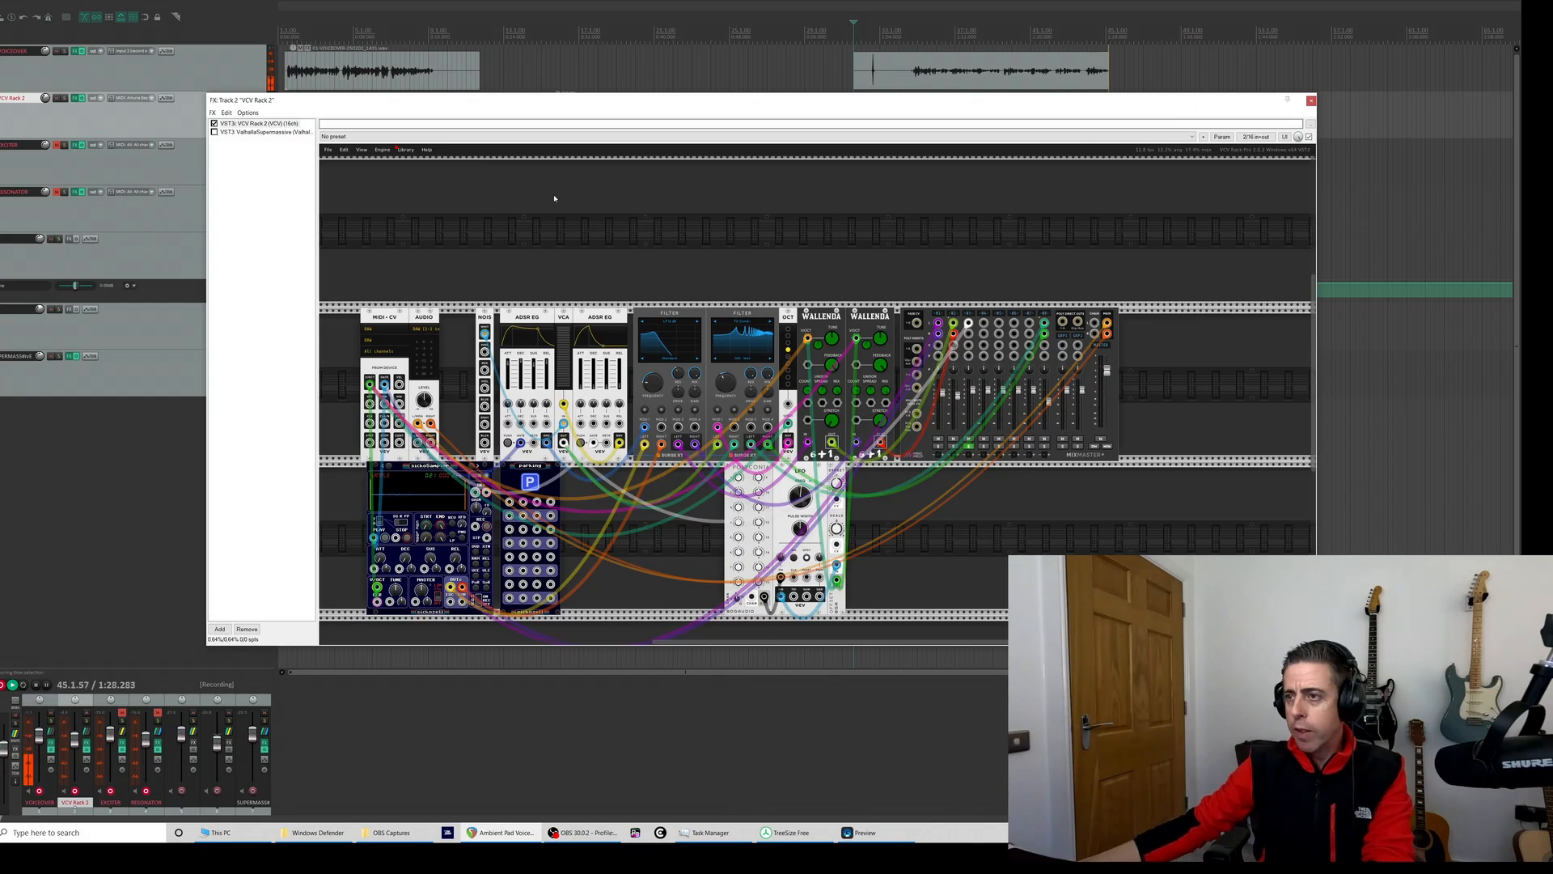
# - Inspect the VCV Rack patch and Valhalla Supermassive in track 2's FX chain, then close the FX window
pyautogui.moveTo(549, 108); pyautogui.dragTo(526, 68)
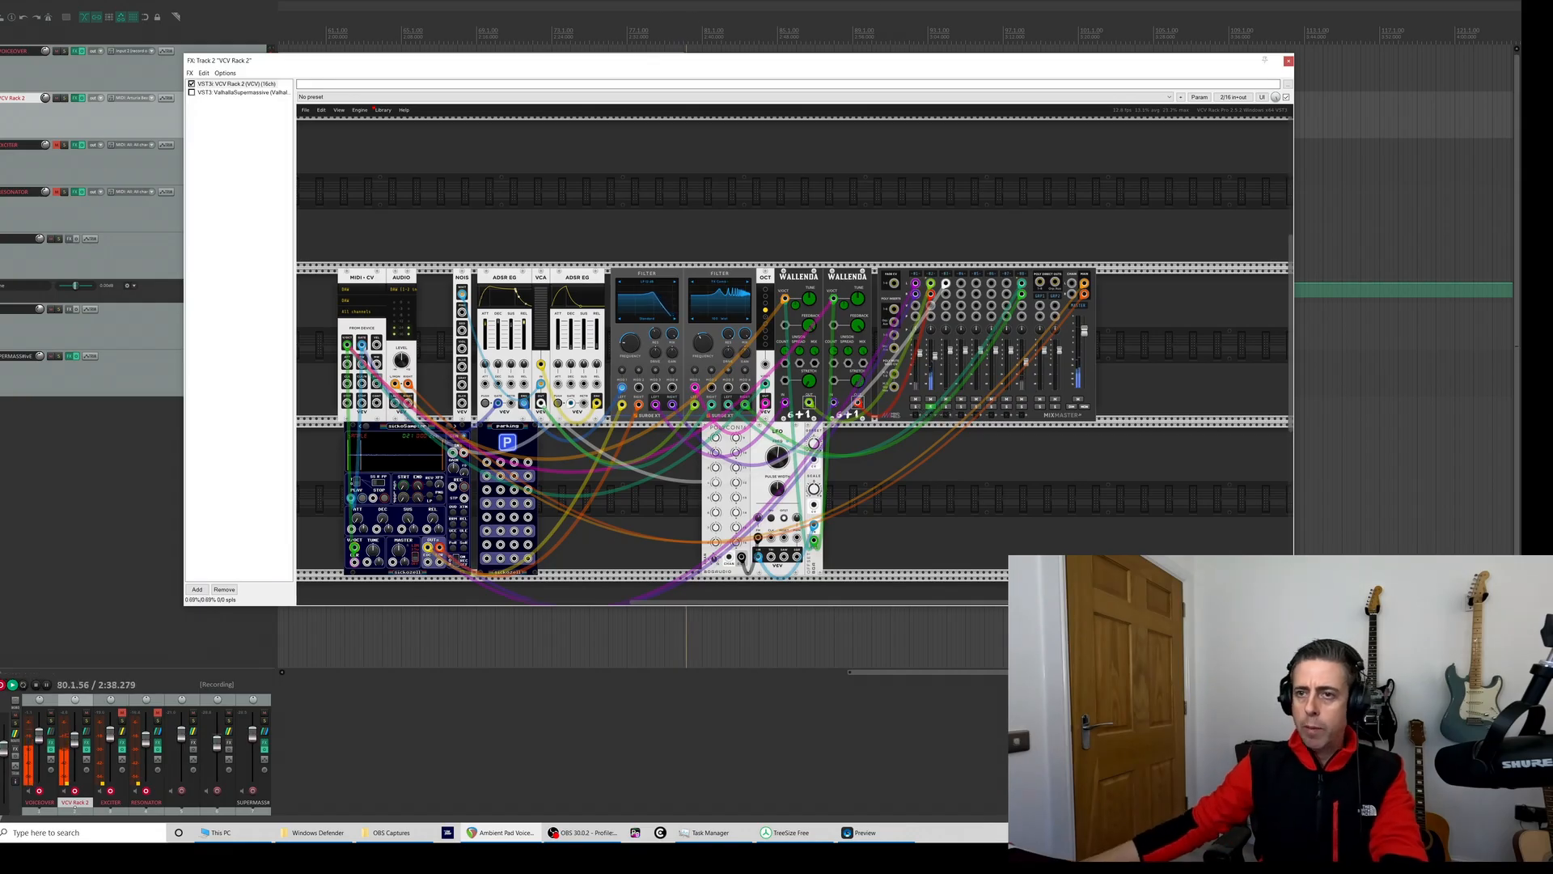
pyautogui.click(216, 91)
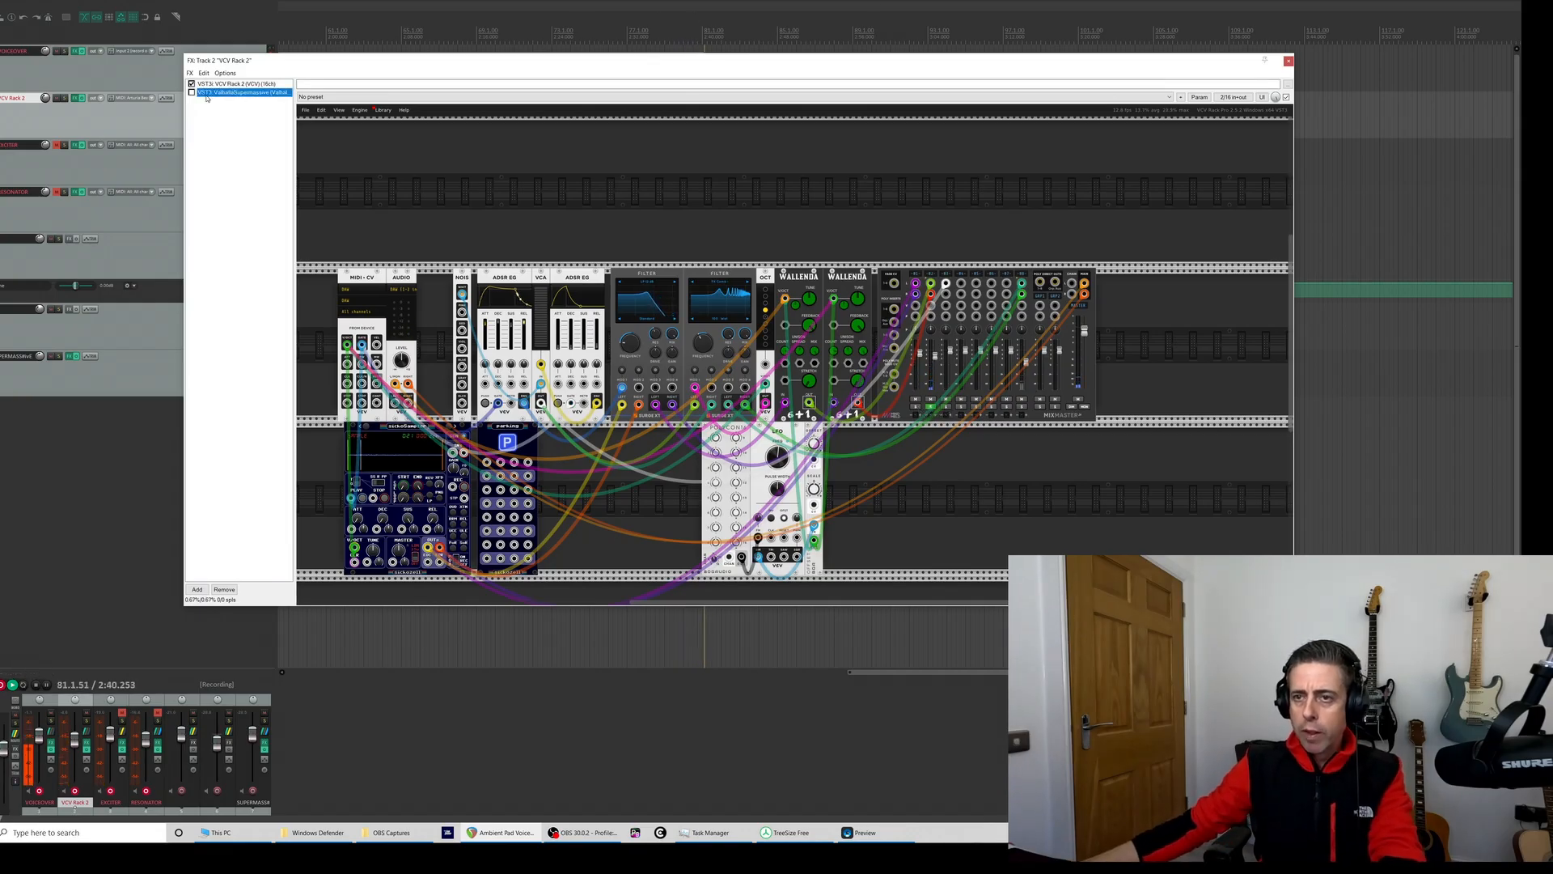
pyautogui.click(191, 92)
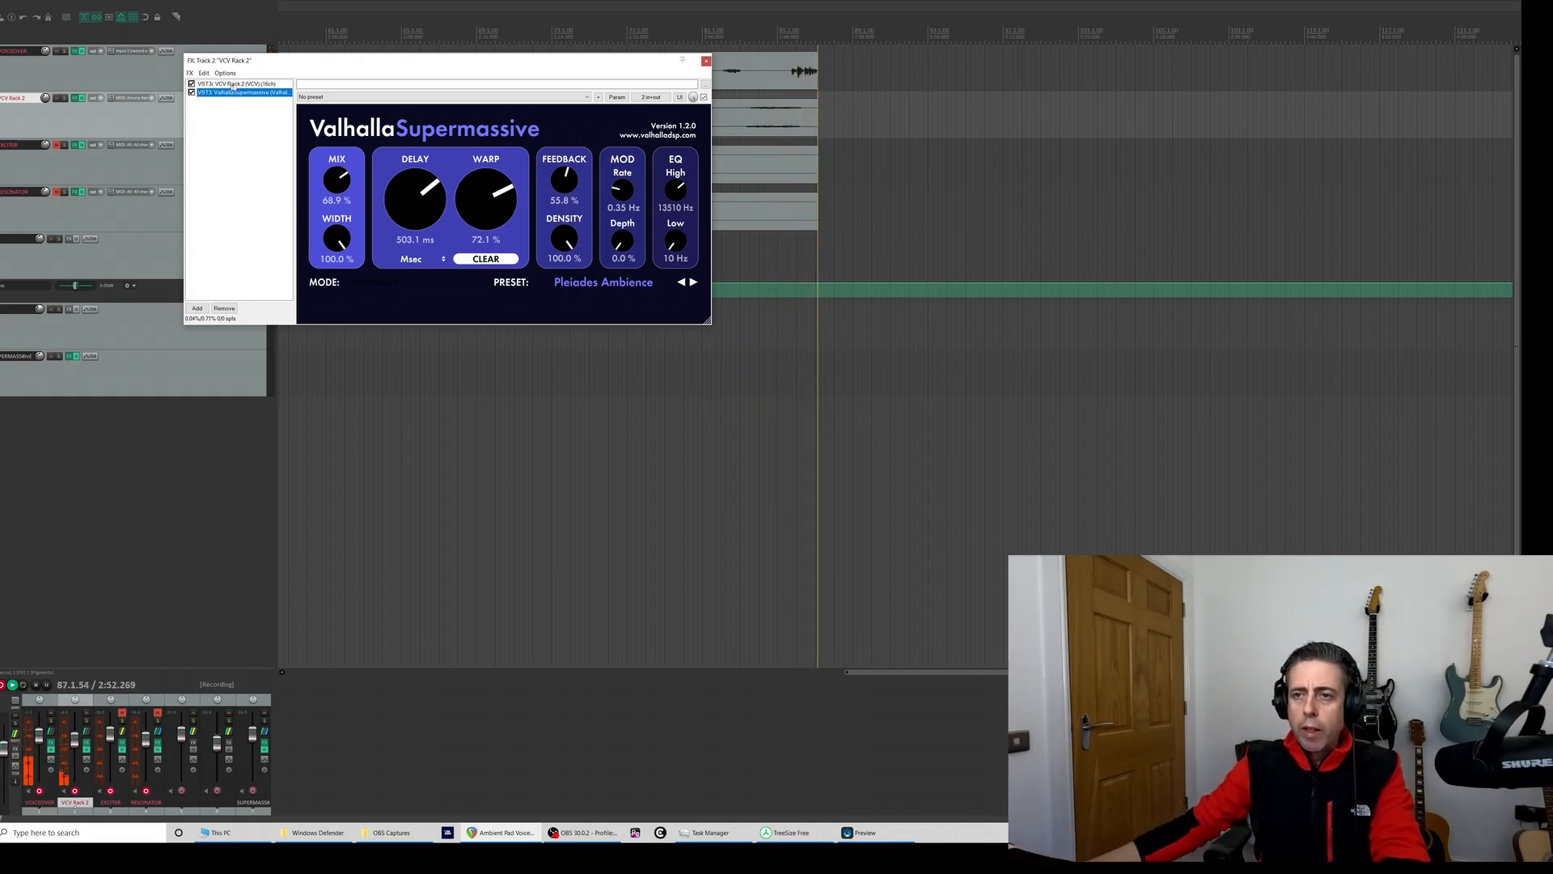
pyautogui.click(236, 83)
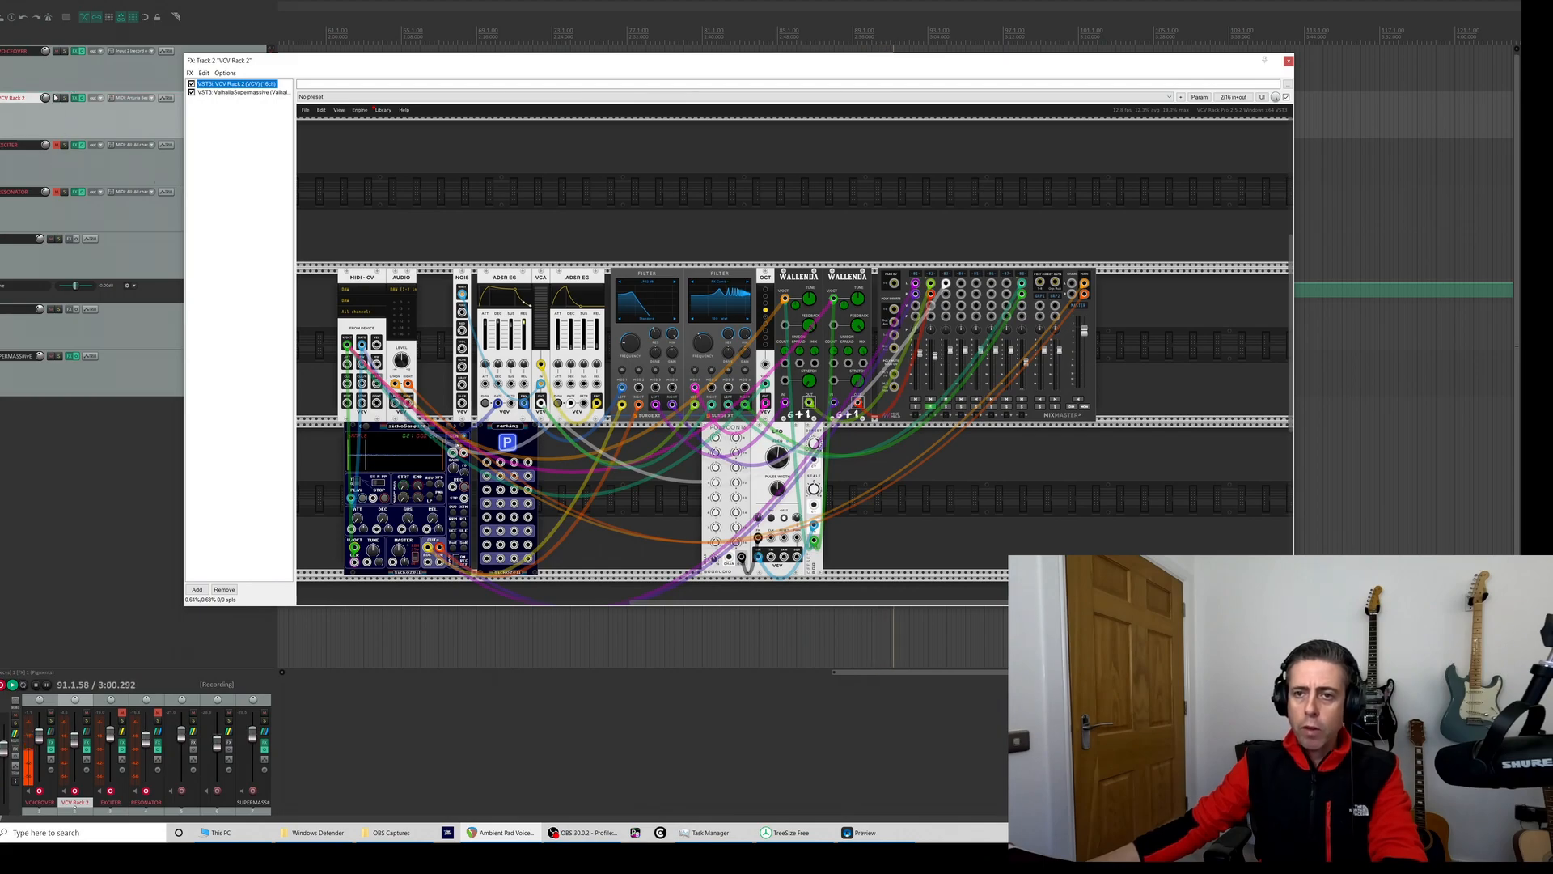
pyautogui.click(56, 98)
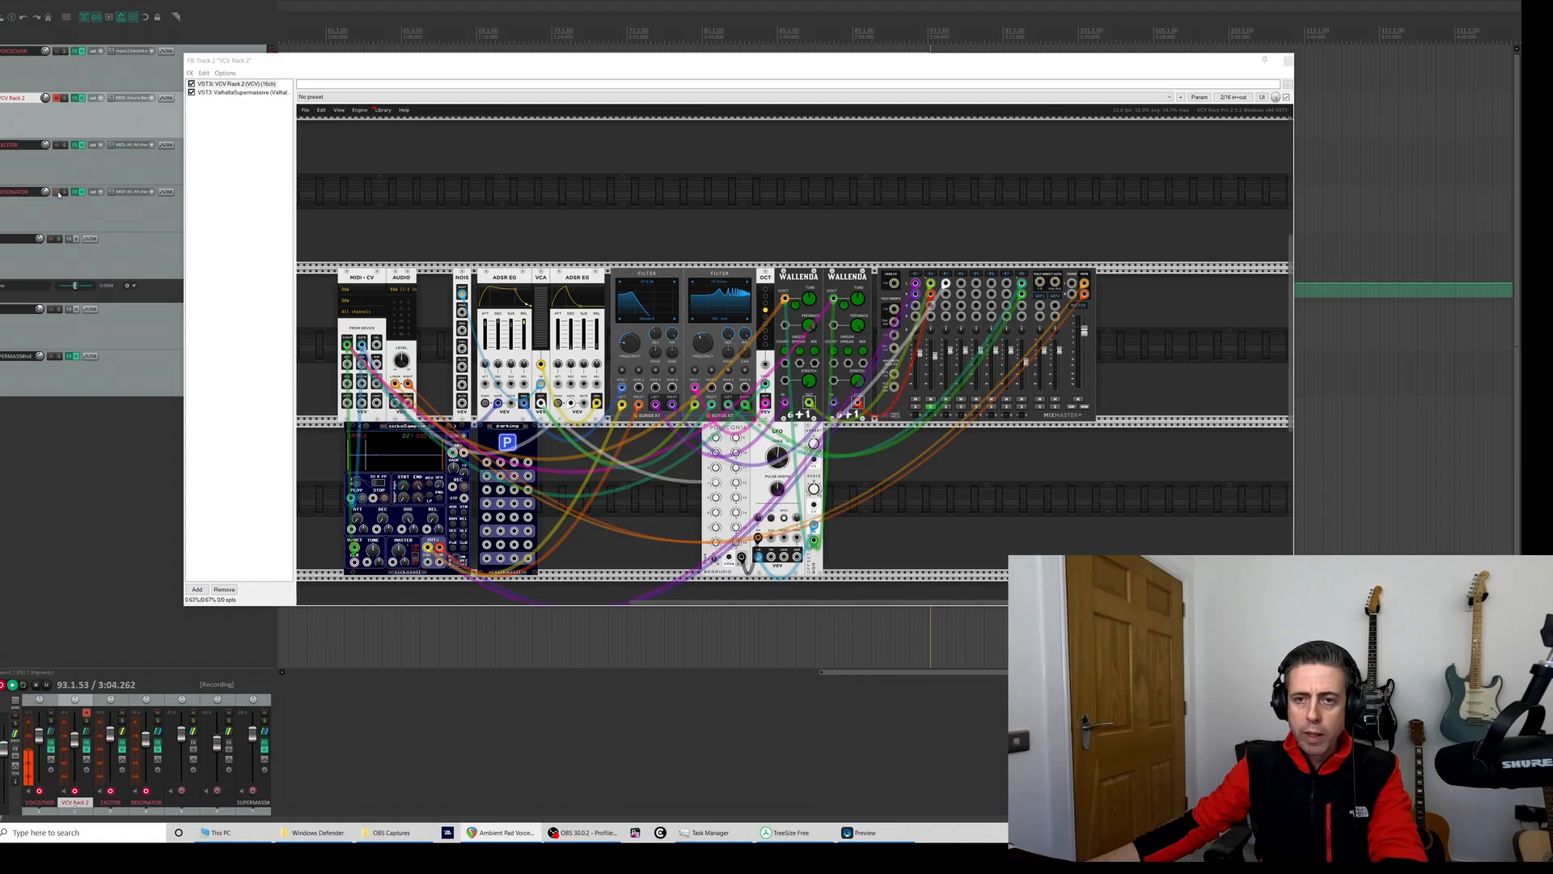
pyautogui.click(25, 180)
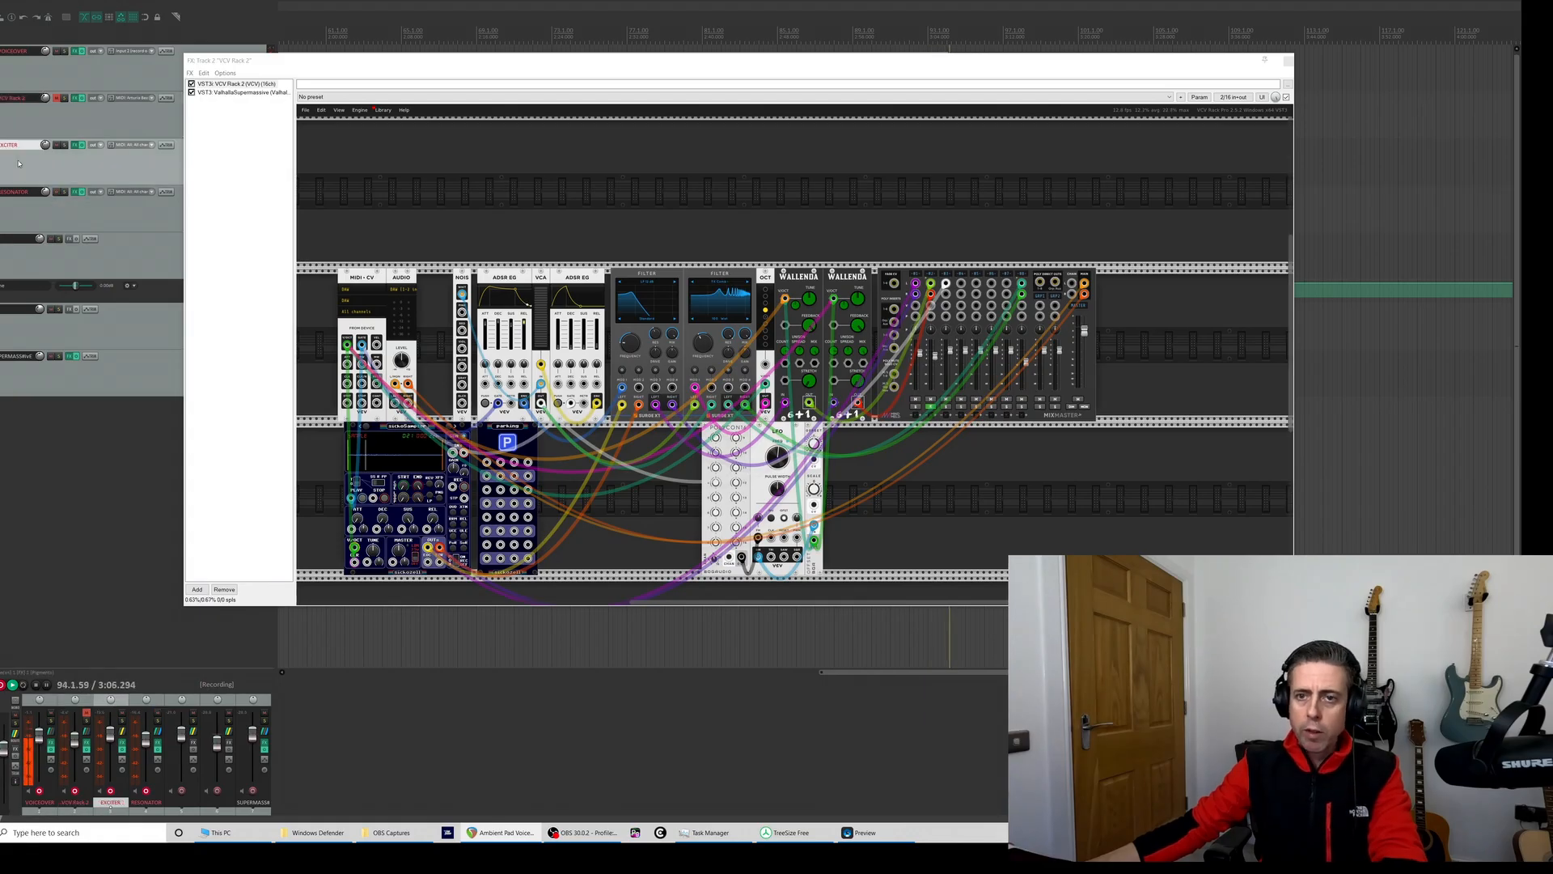
pyautogui.click(1288, 62)
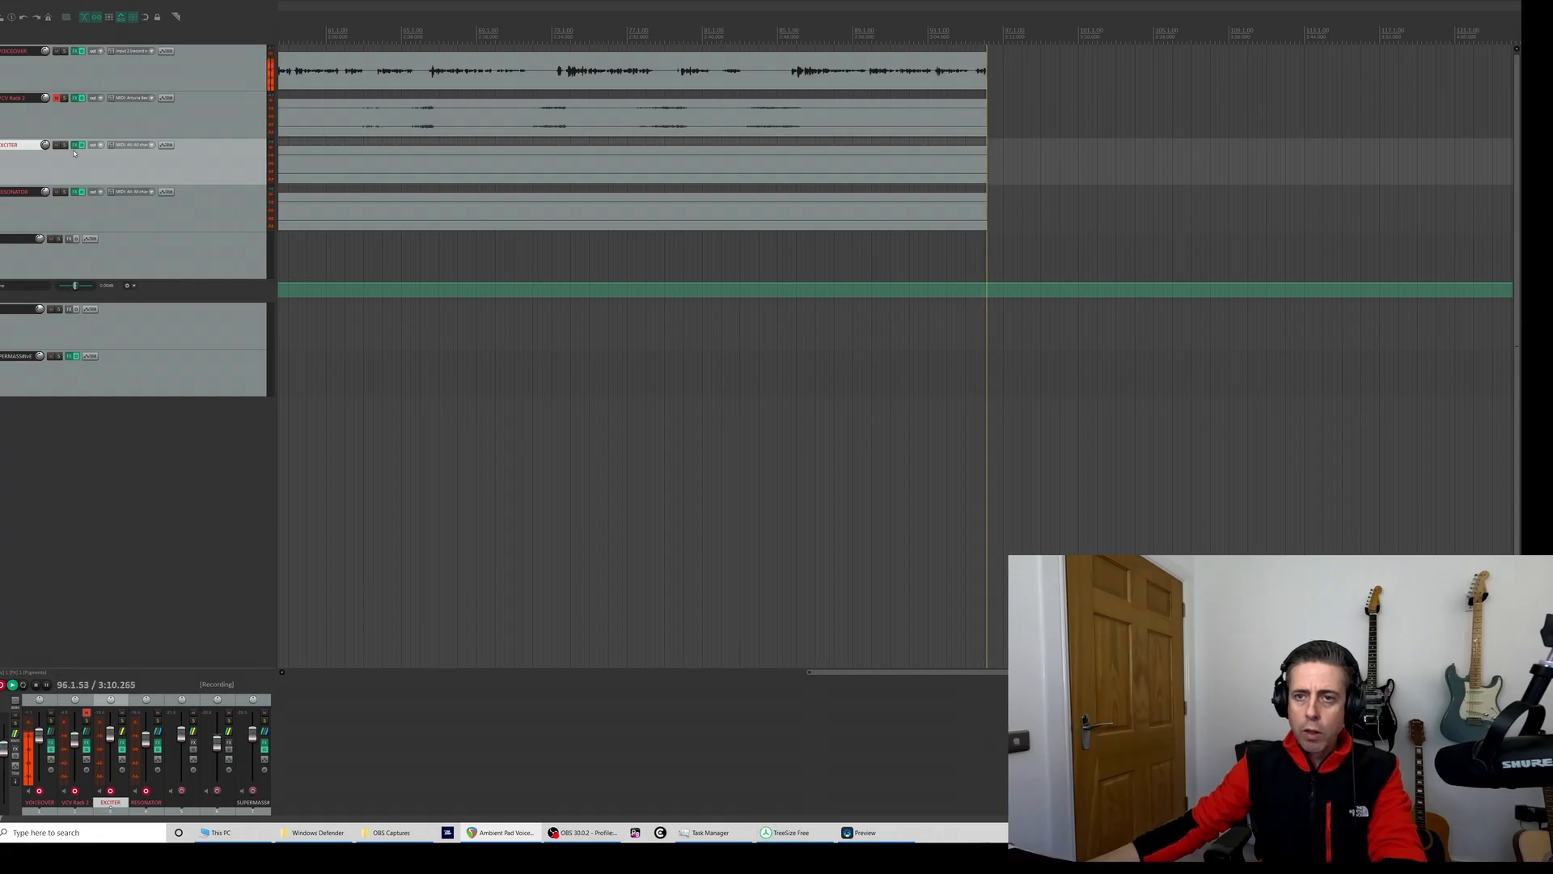
# - Open Pigments on the EXCITER and RESONATOR tracks and switch the Modal engine's first exciter to Collision
pyautogui.click(77, 145)
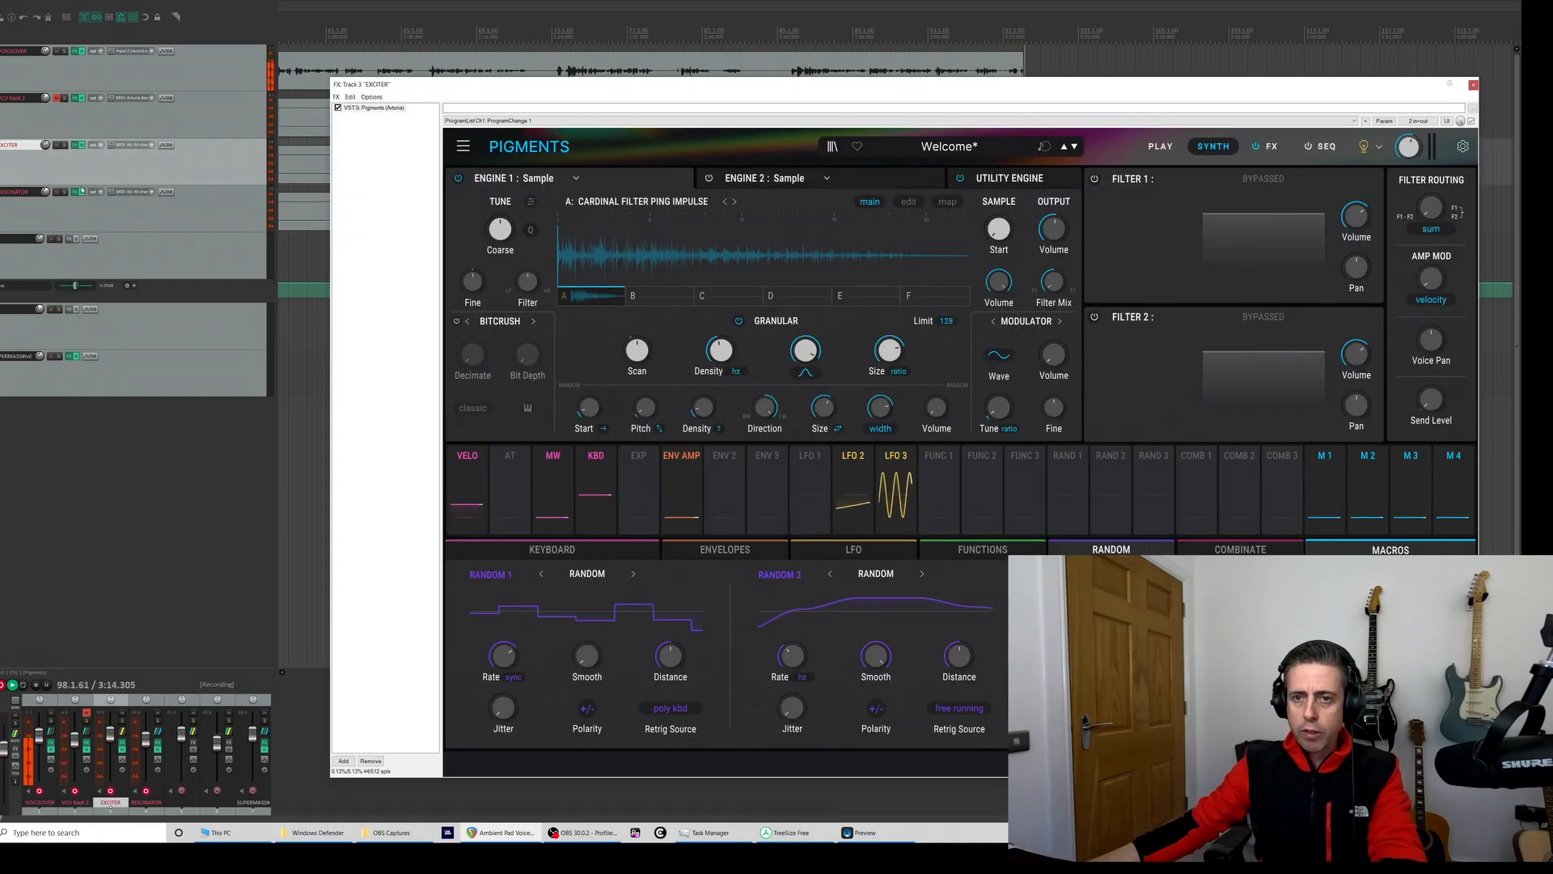
pyautogui.click(76, 193)
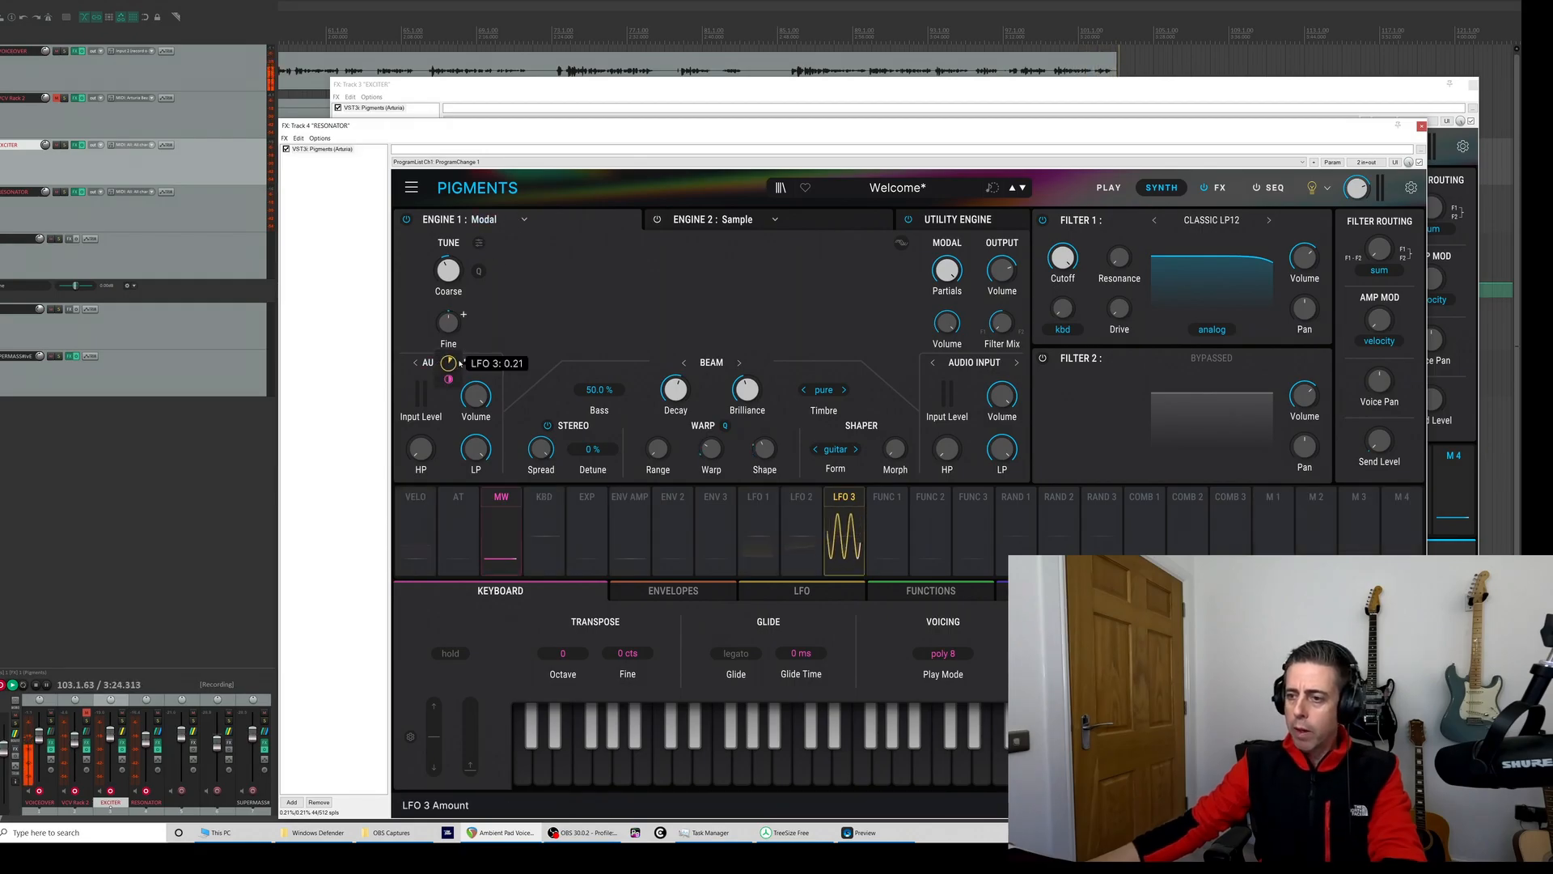
pyautogui.click(481, 363)
pyautogui.click(461, 362)
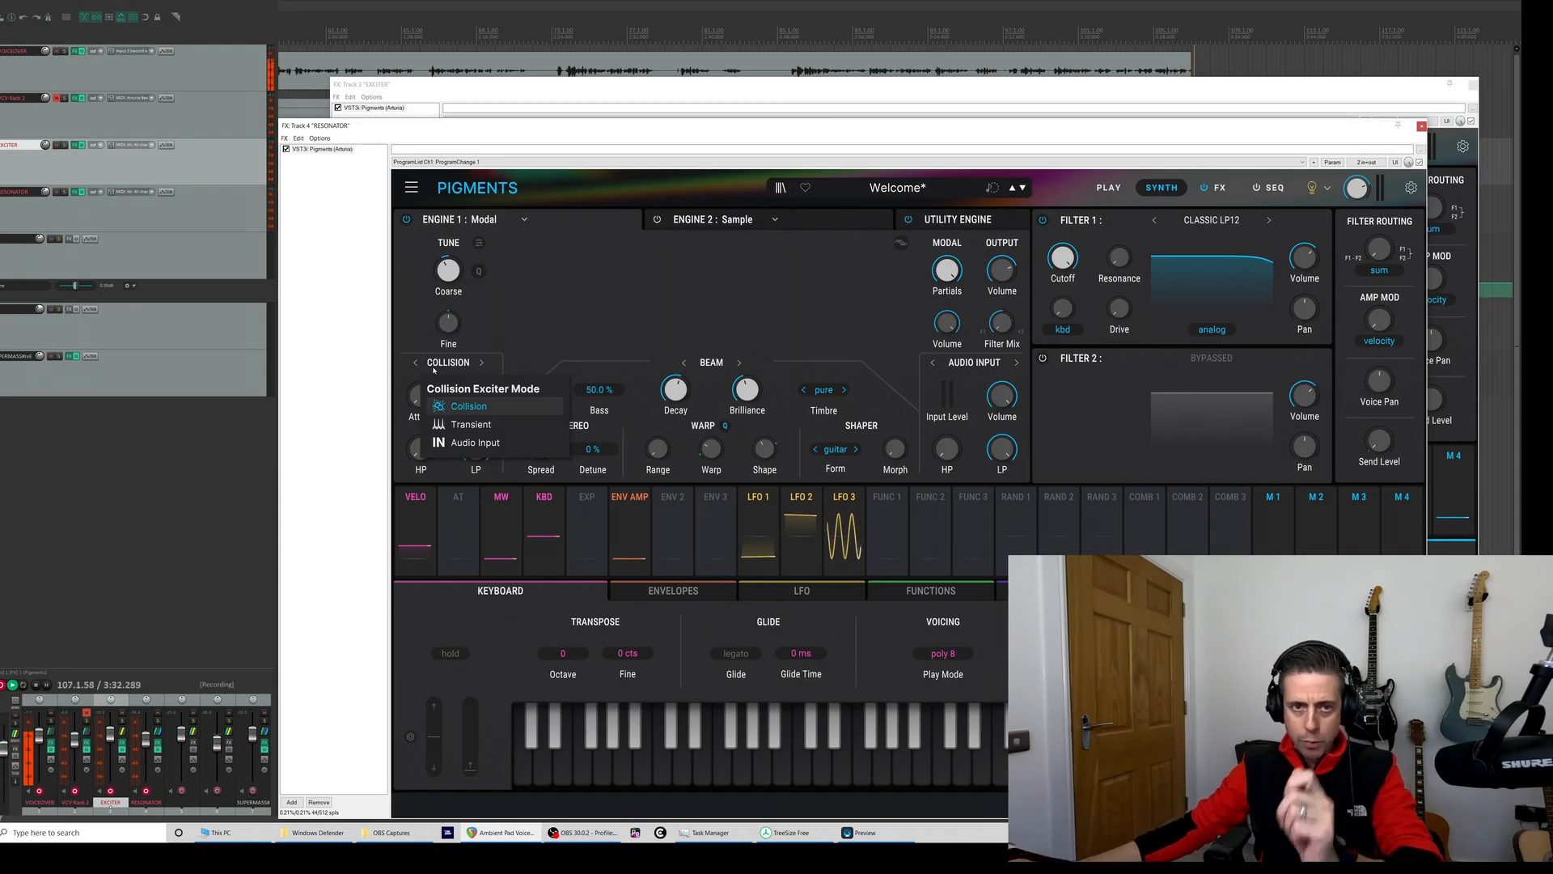
# - Examine the Modal engine's Friction and Collision exciter modes and the Resonator Type options
pyautogui.click(908, 385)
pyautogui.click(962, 363)
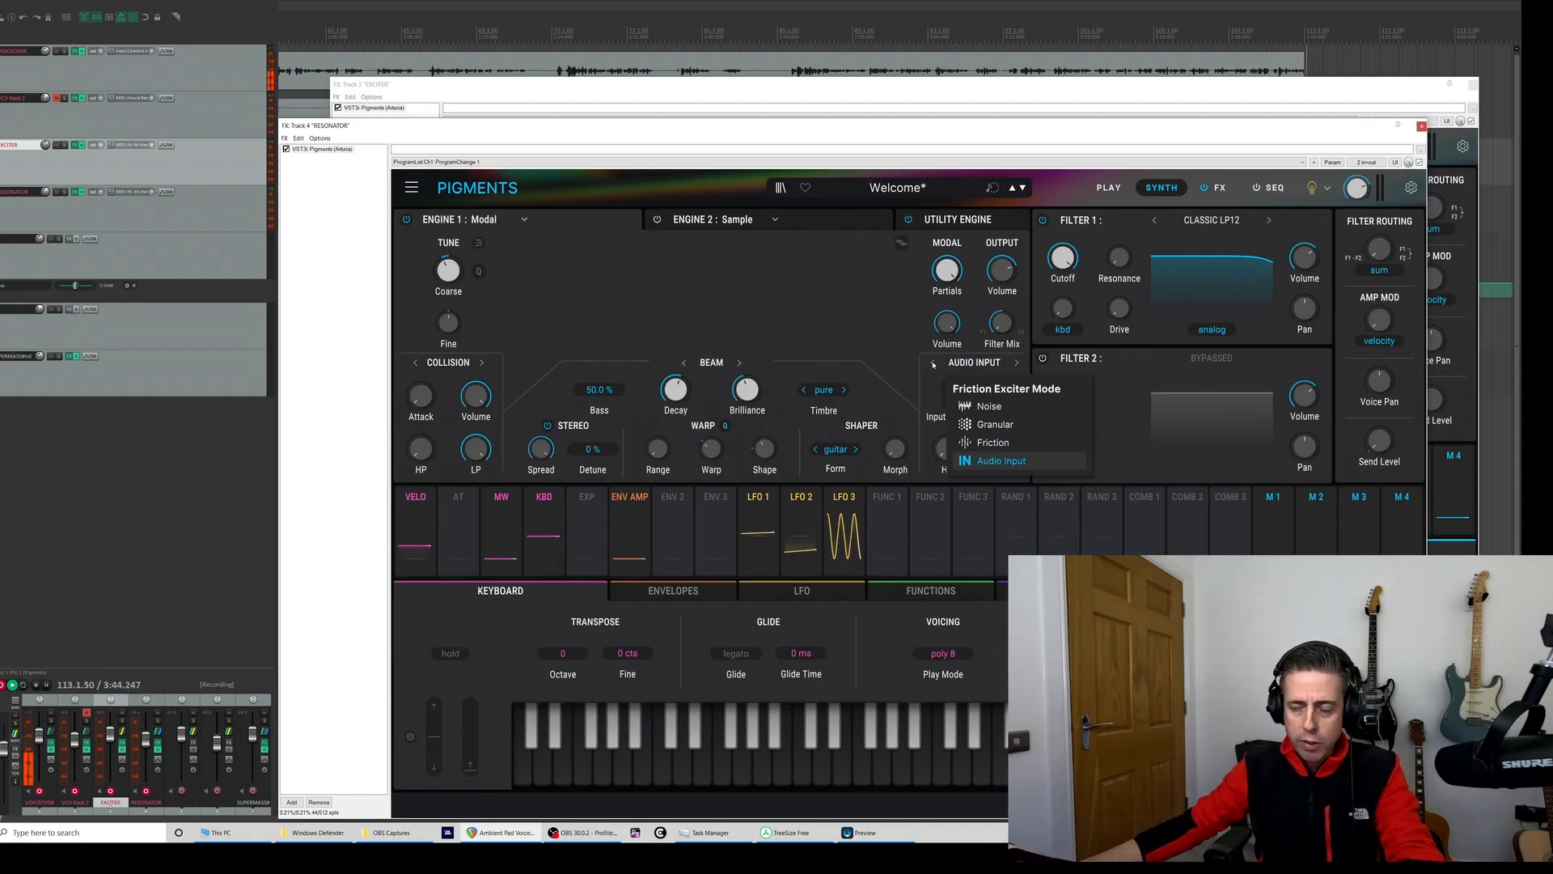
pyautogui.click(708, 363)
pyautogui.click(712, 363)
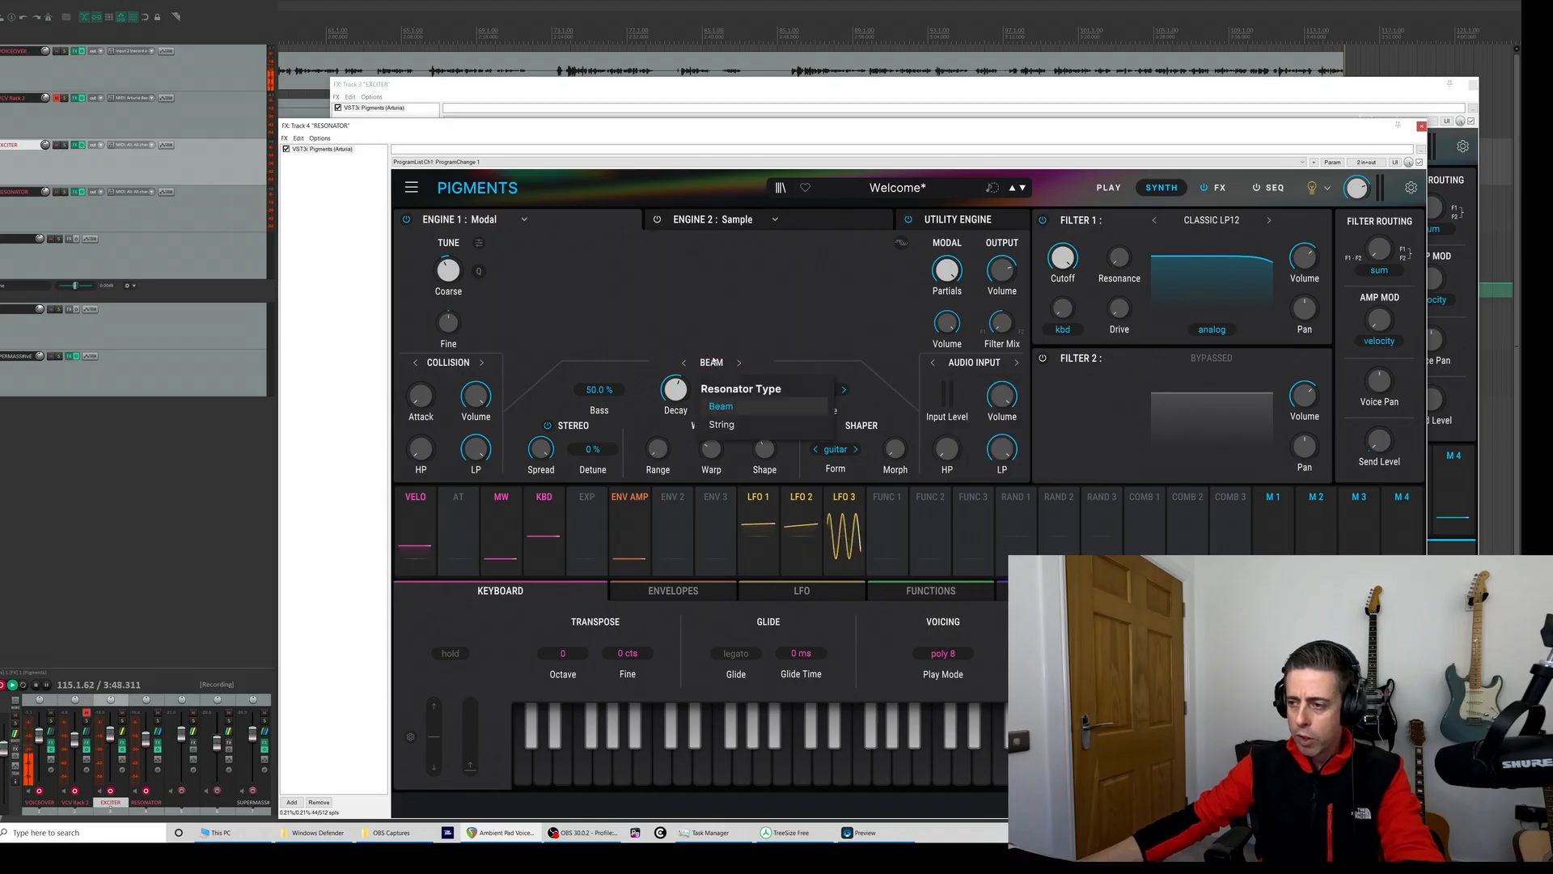
pyautogui.click(713, 361)
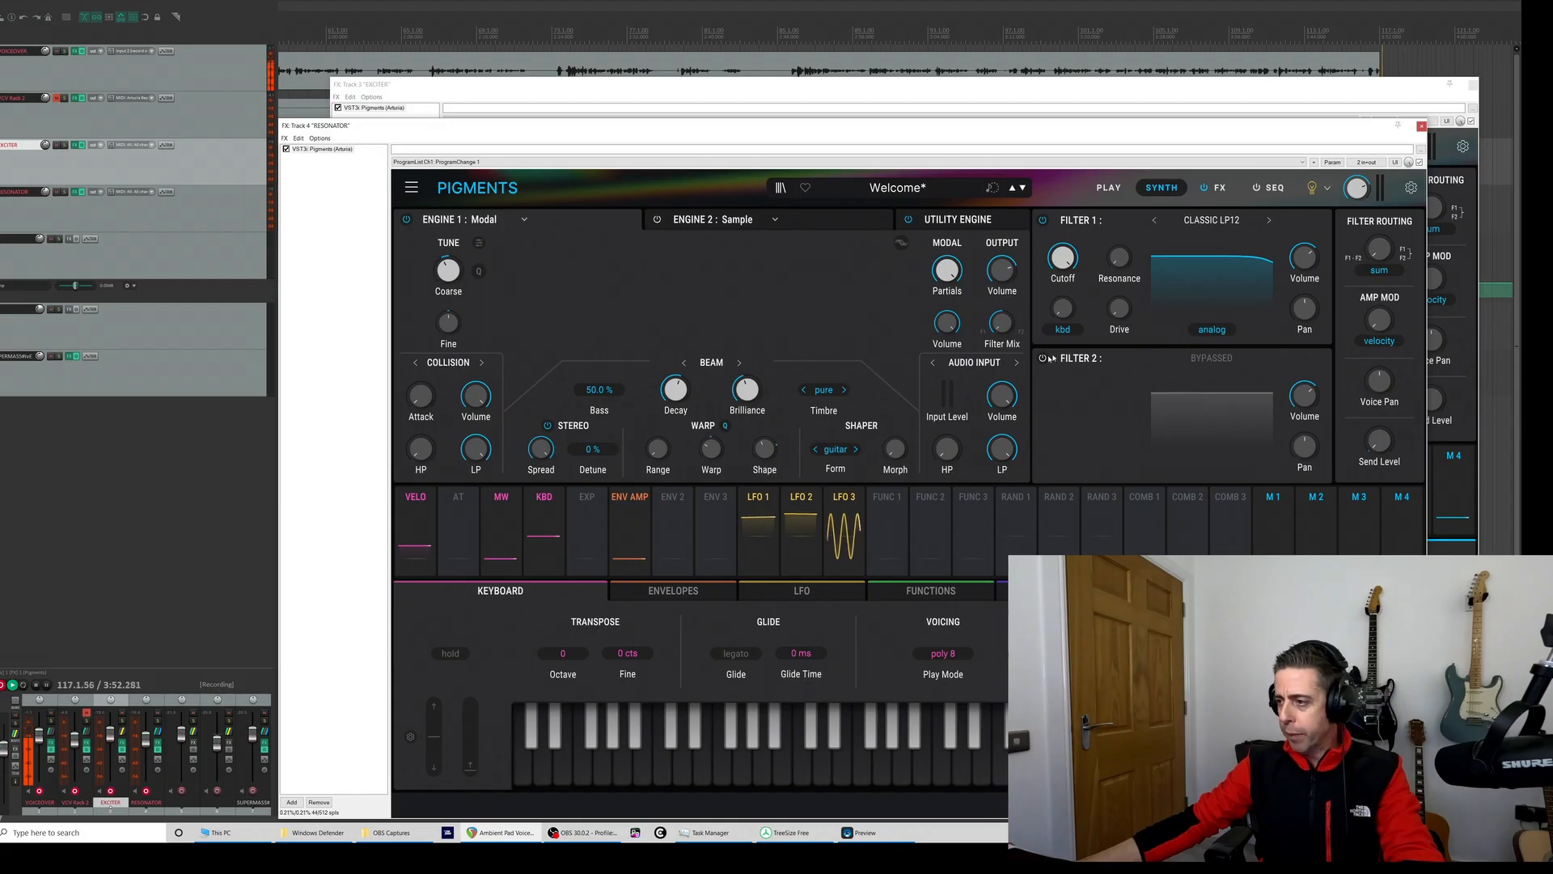
pyautogui.click(974, 362)
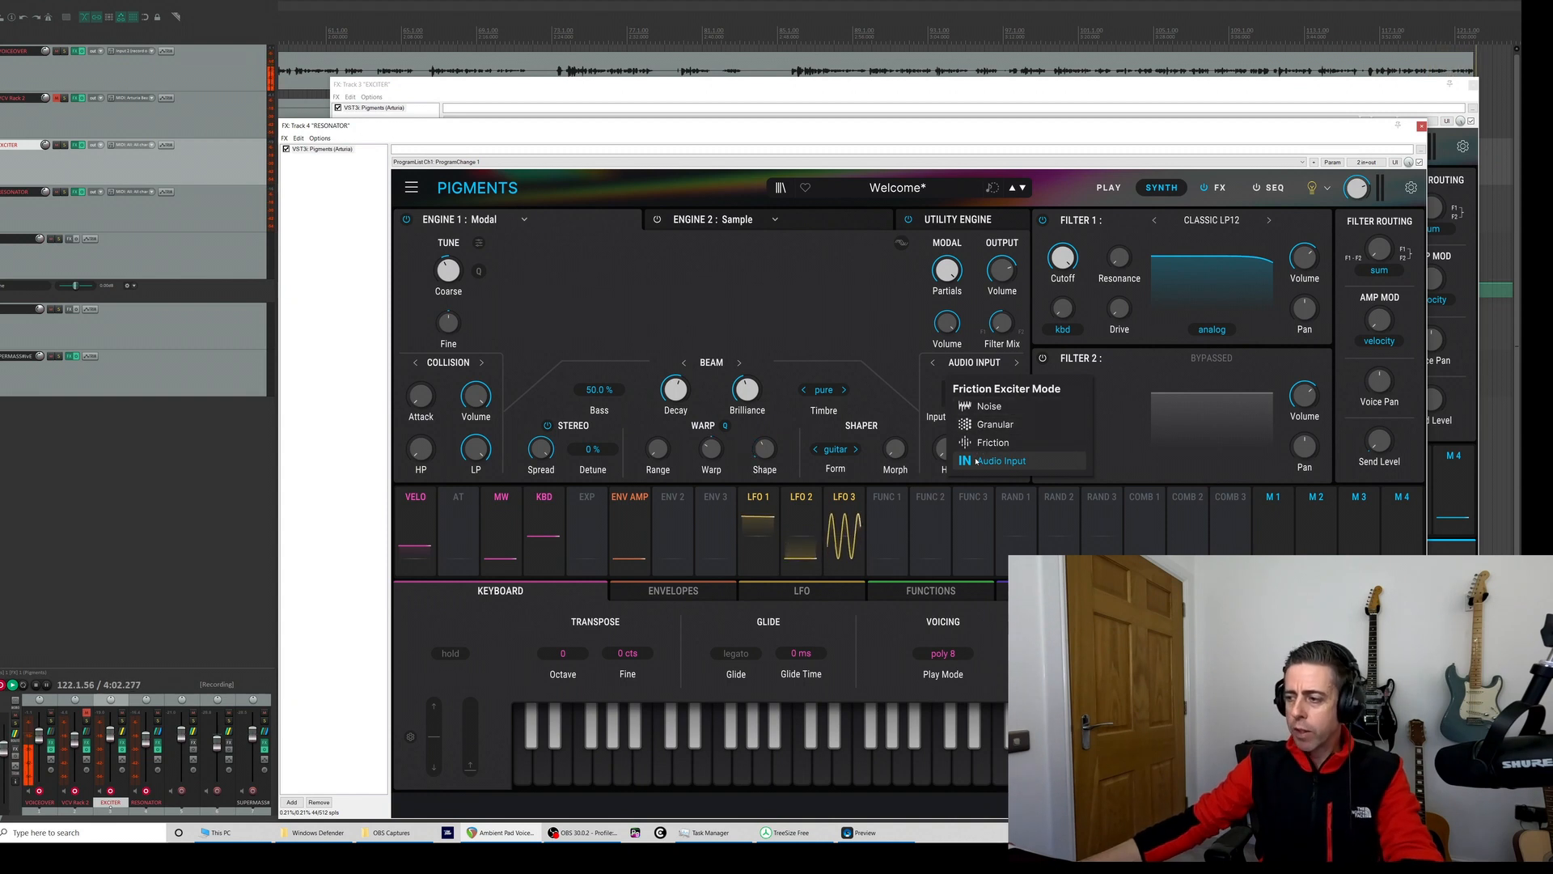
pyautogui.click(527, 310)
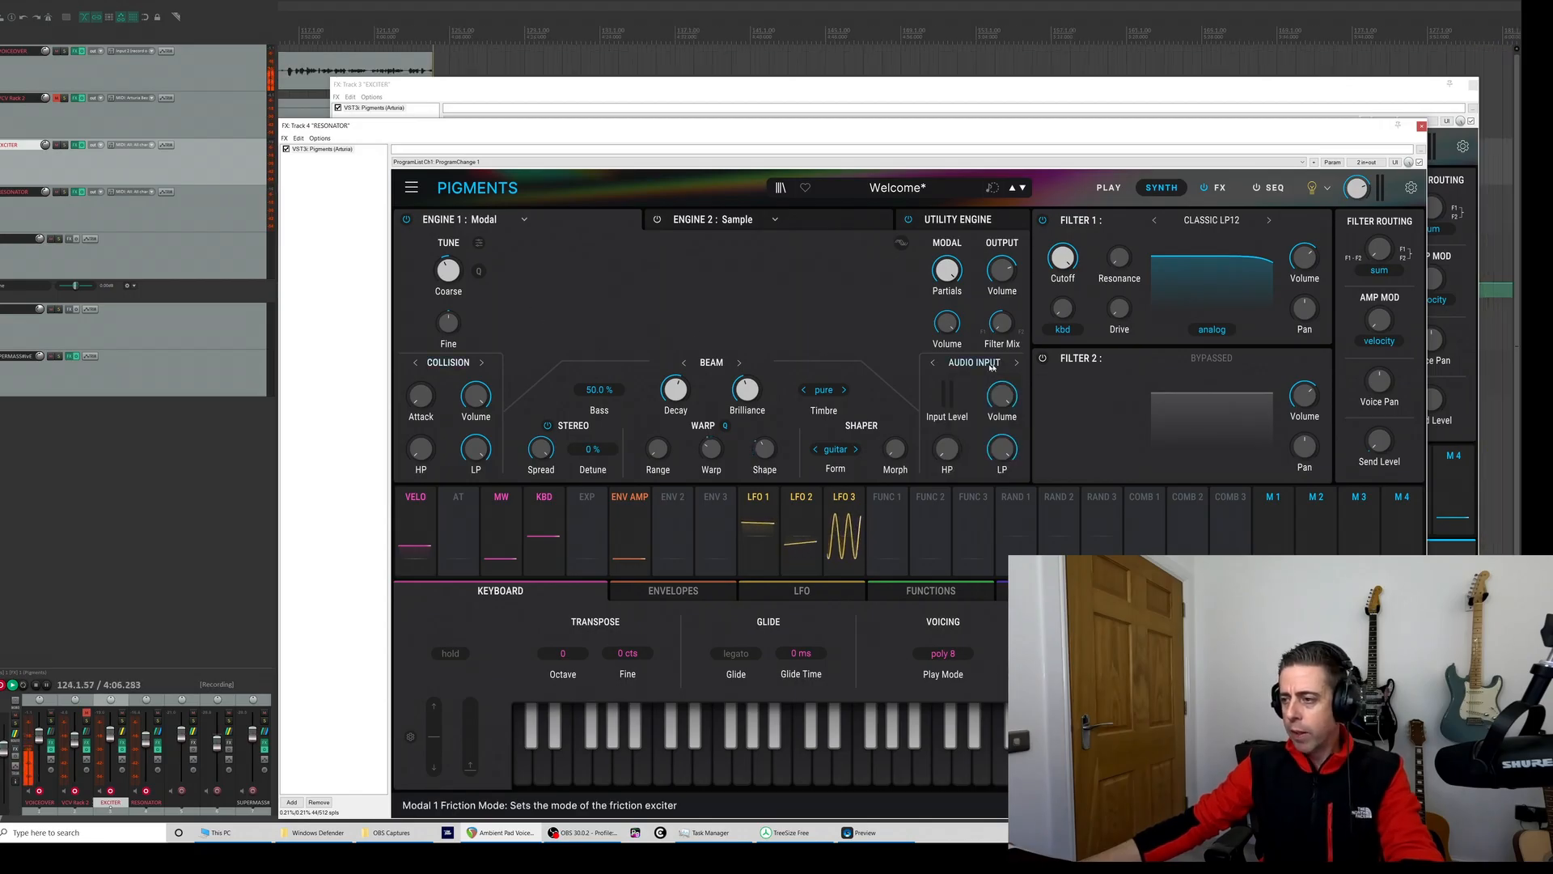
pyautogui.click(429, 366)
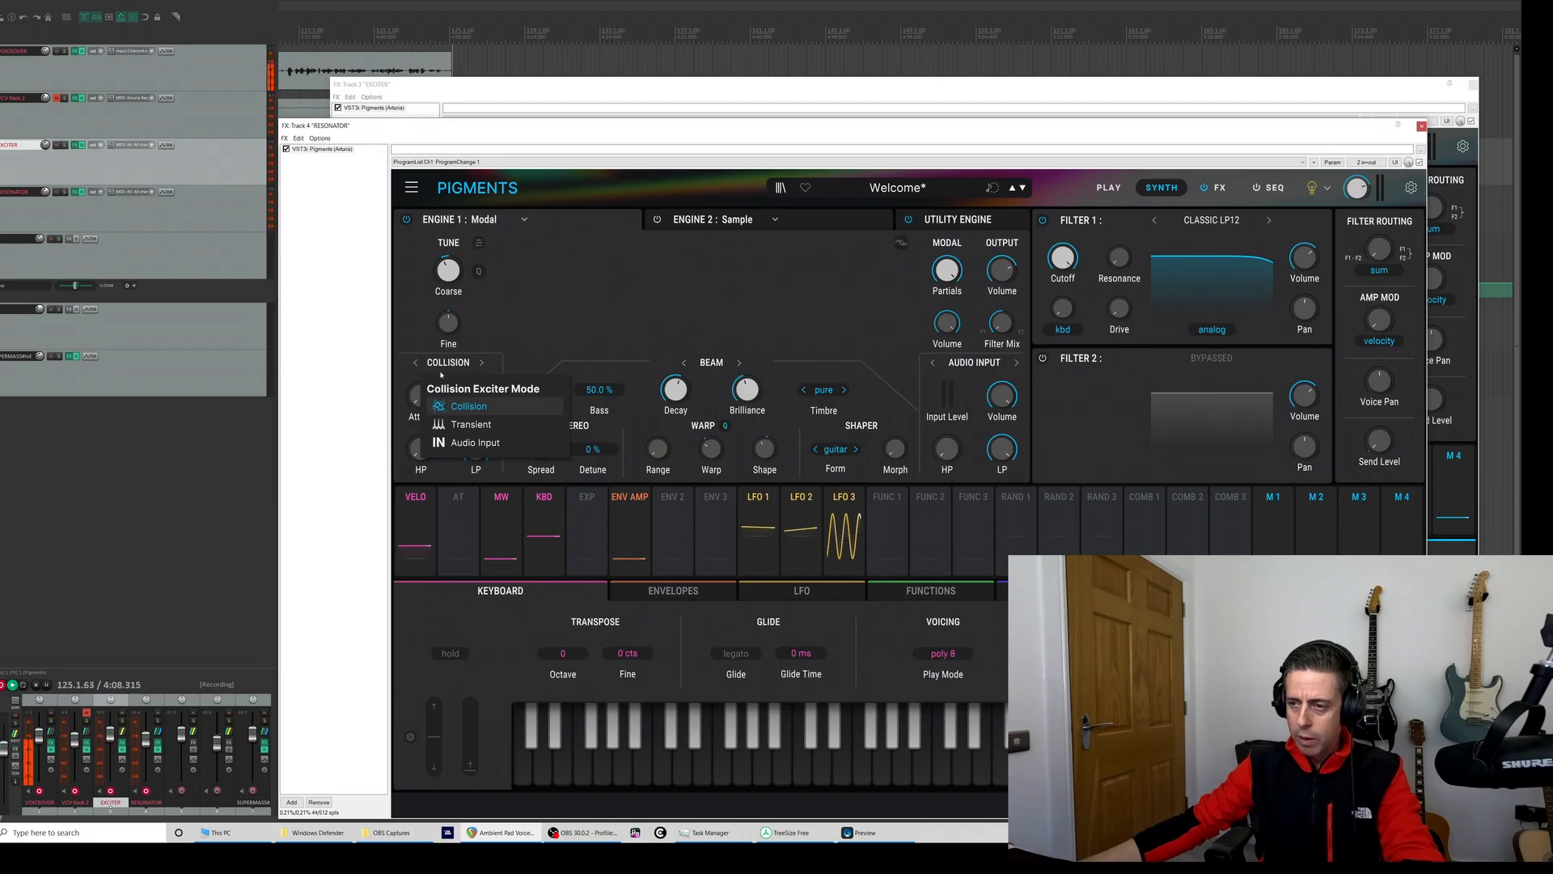
pyautogui.click(986, 364)
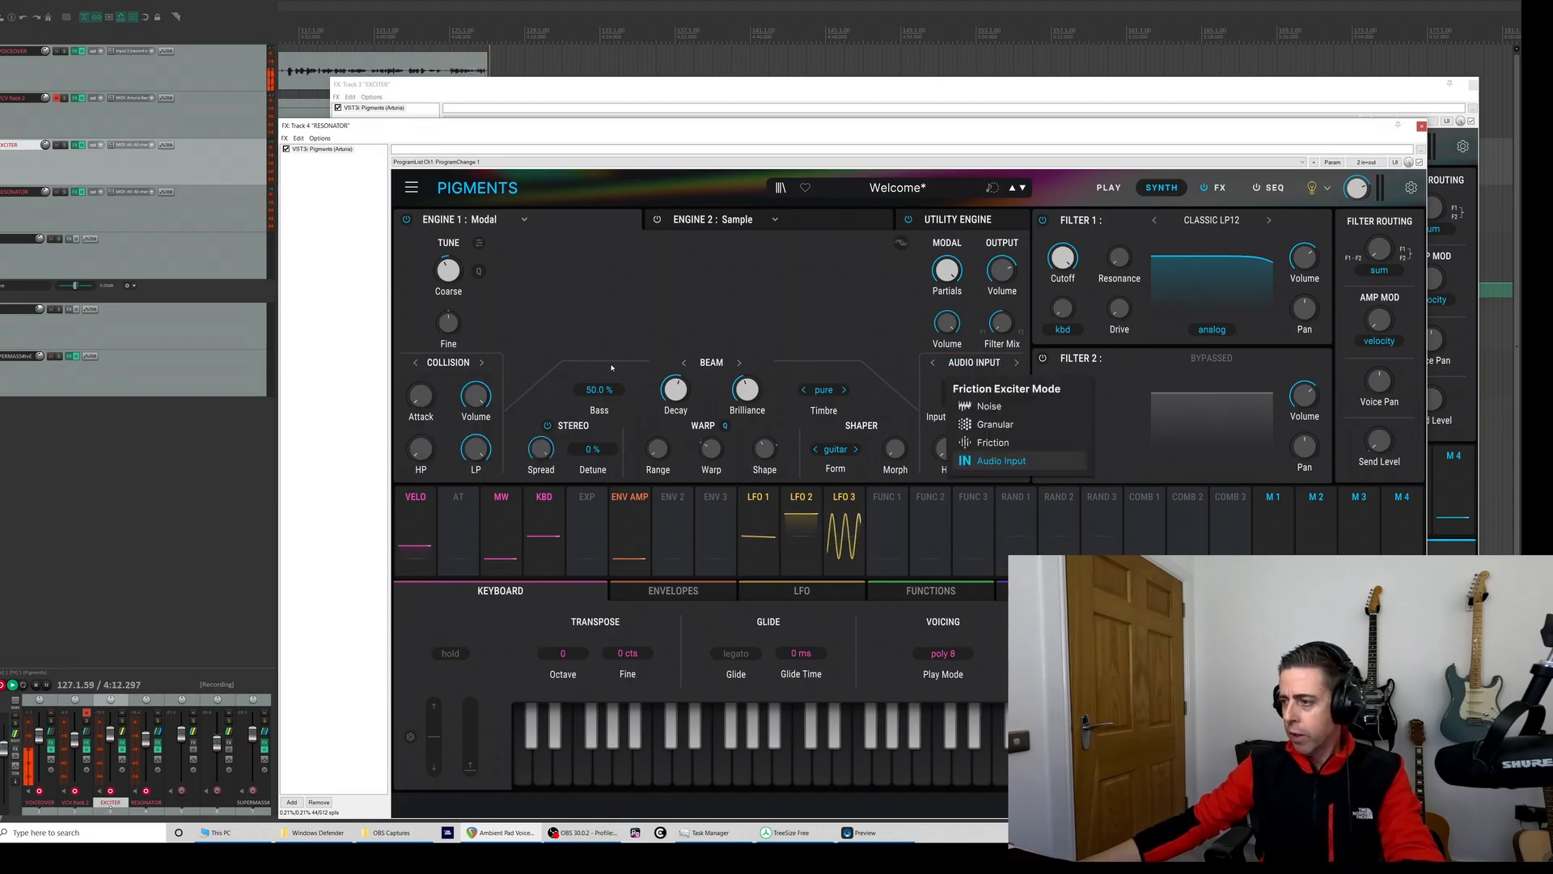
# - Open the EXCITER track's Pigments and browse the sample engine's Textures folder, reloading Cardinal Filter Ping Impulse
pyautogui.click(75, 145)
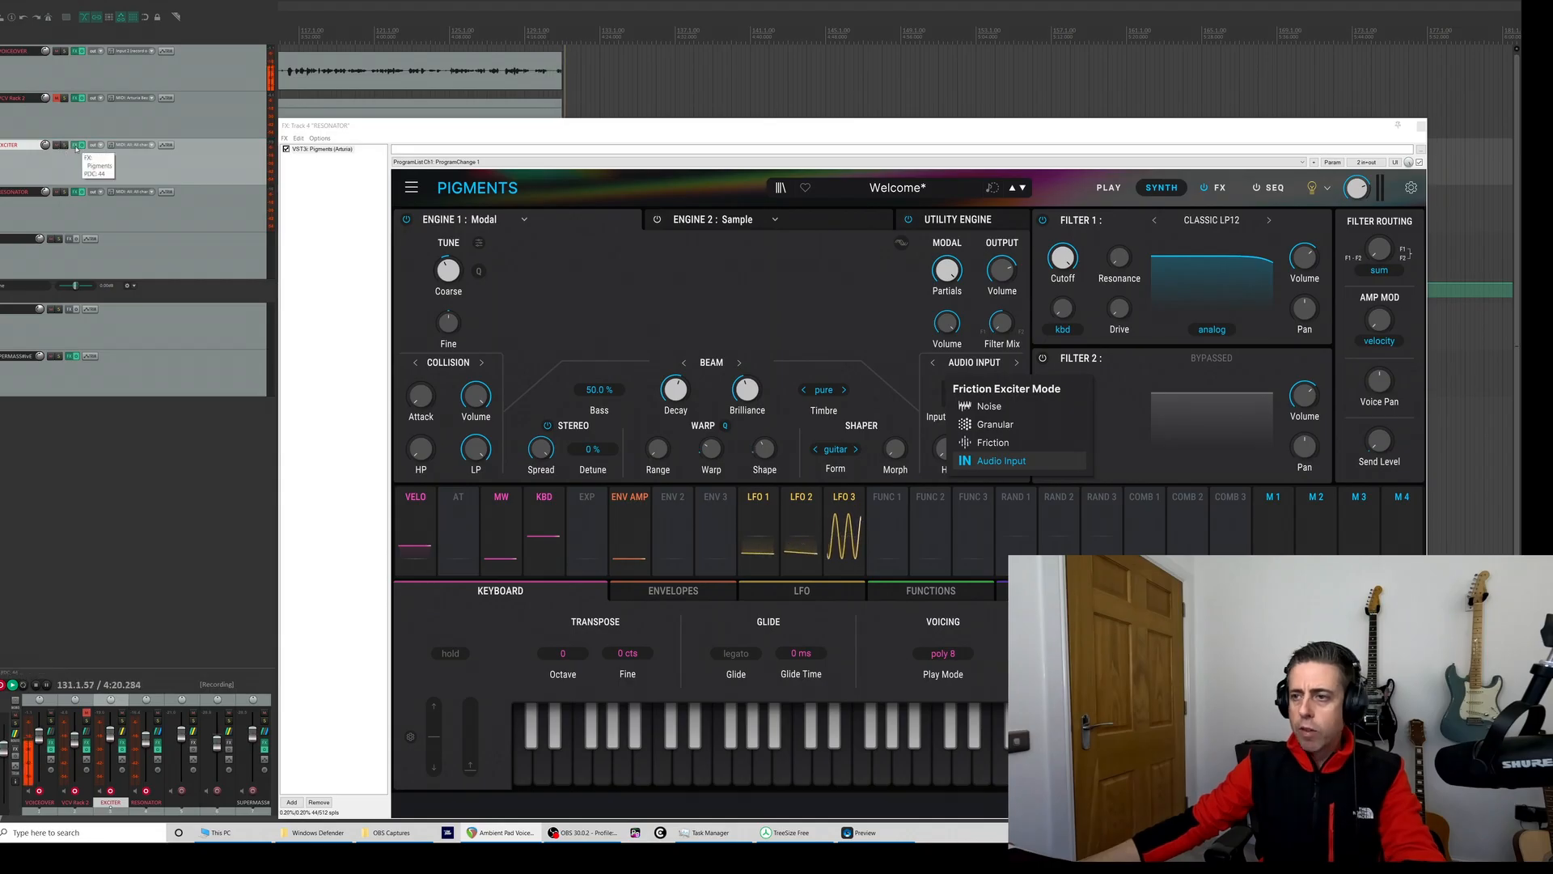
pyautogui.click(77, 146)
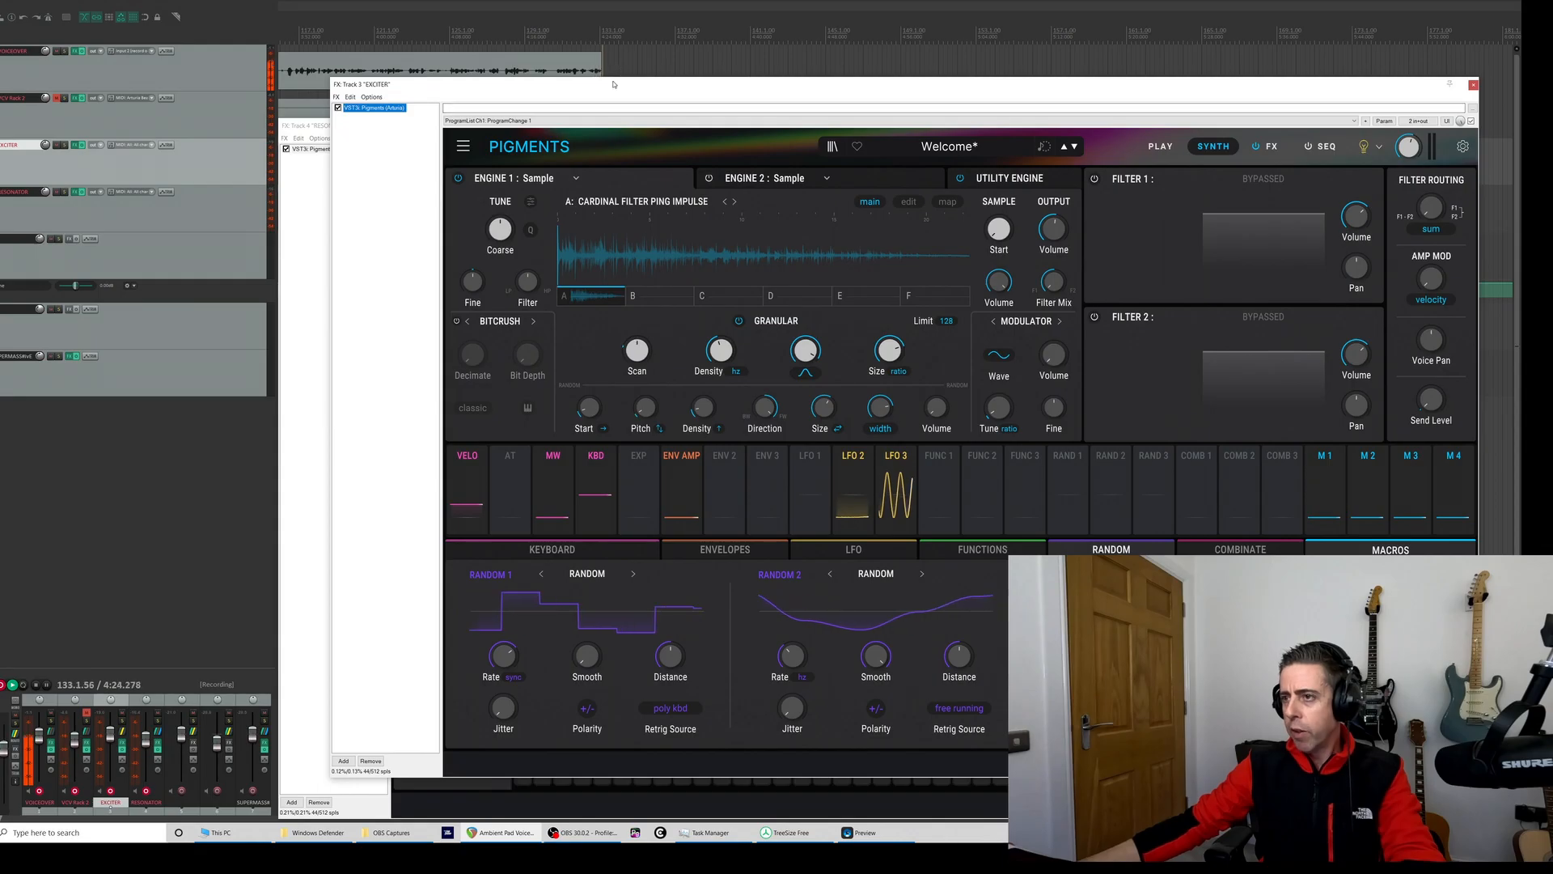
pyautogui.moveTo(613, 84); pyautogui.dragTo(582, 19)
pyautogui.click(610, 484)
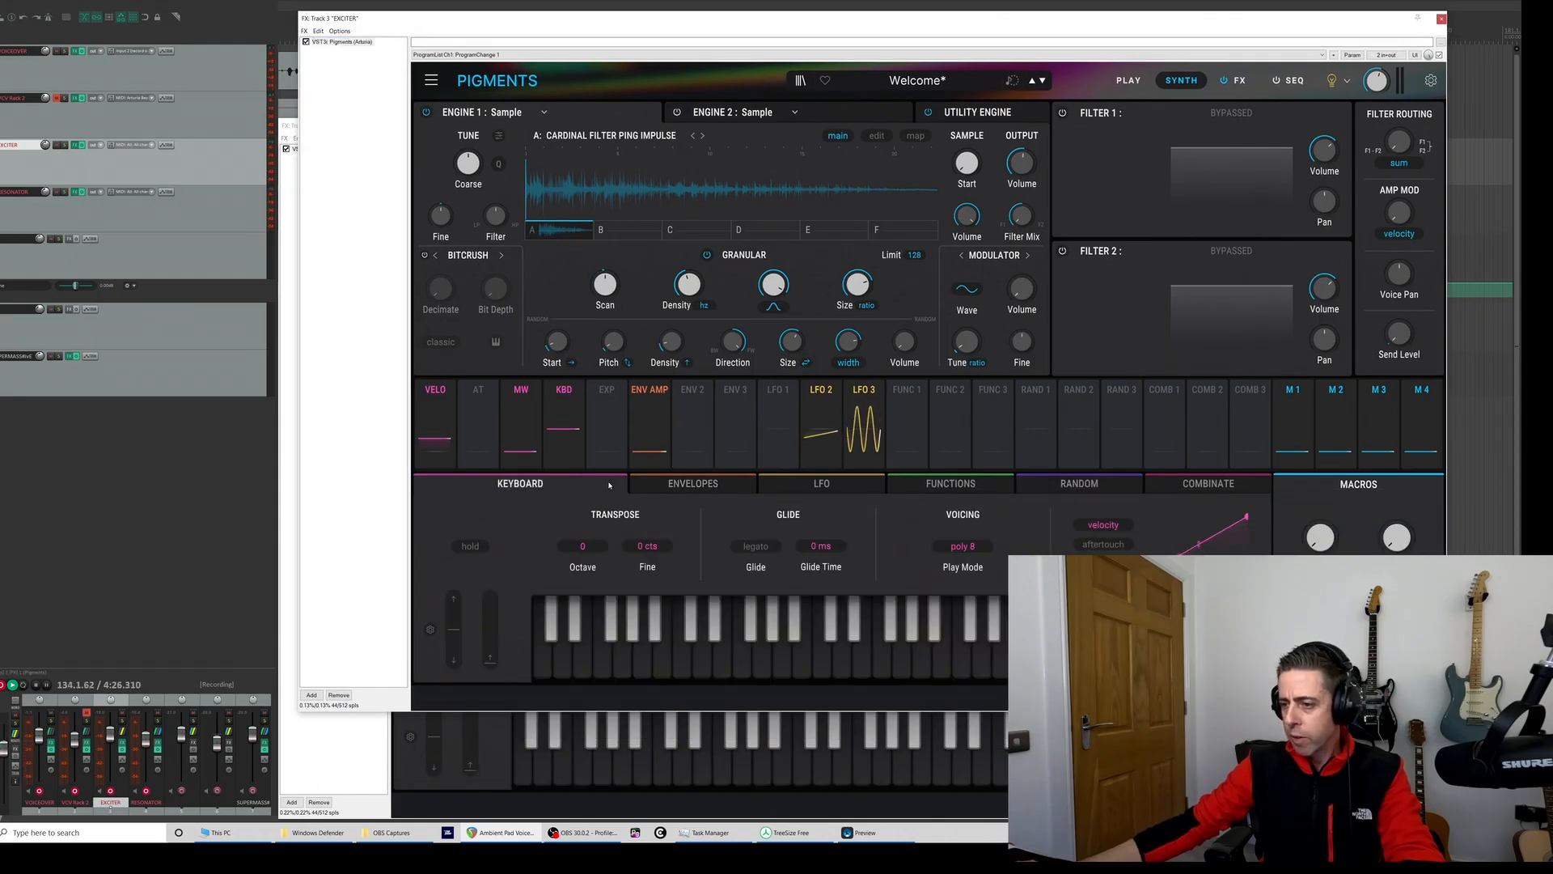
pyautogui.click(776, 659)
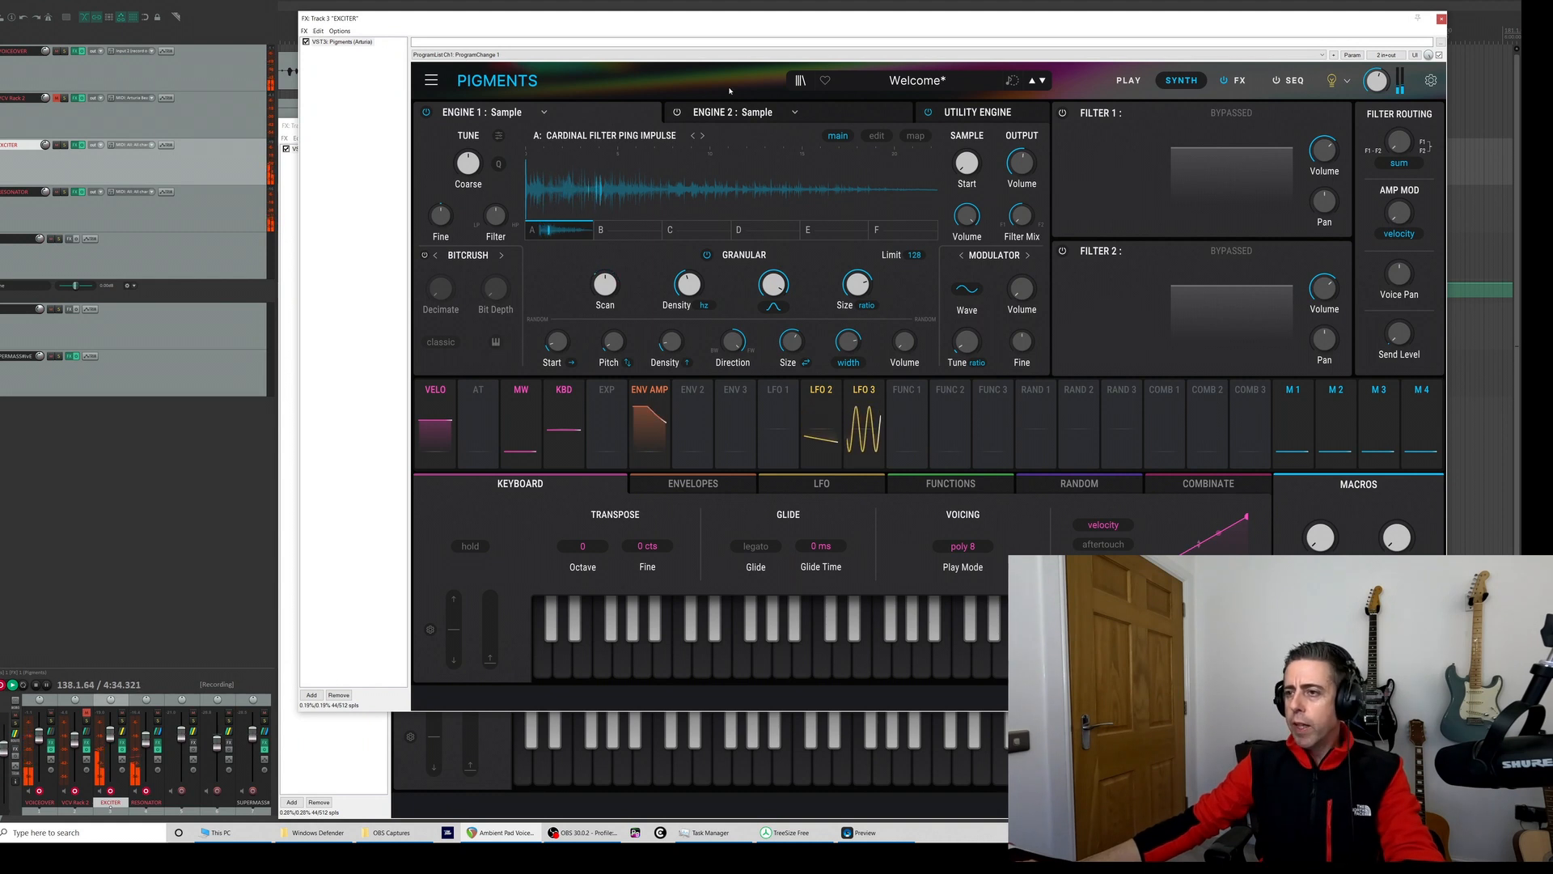
pyautogui.click(576, 135)
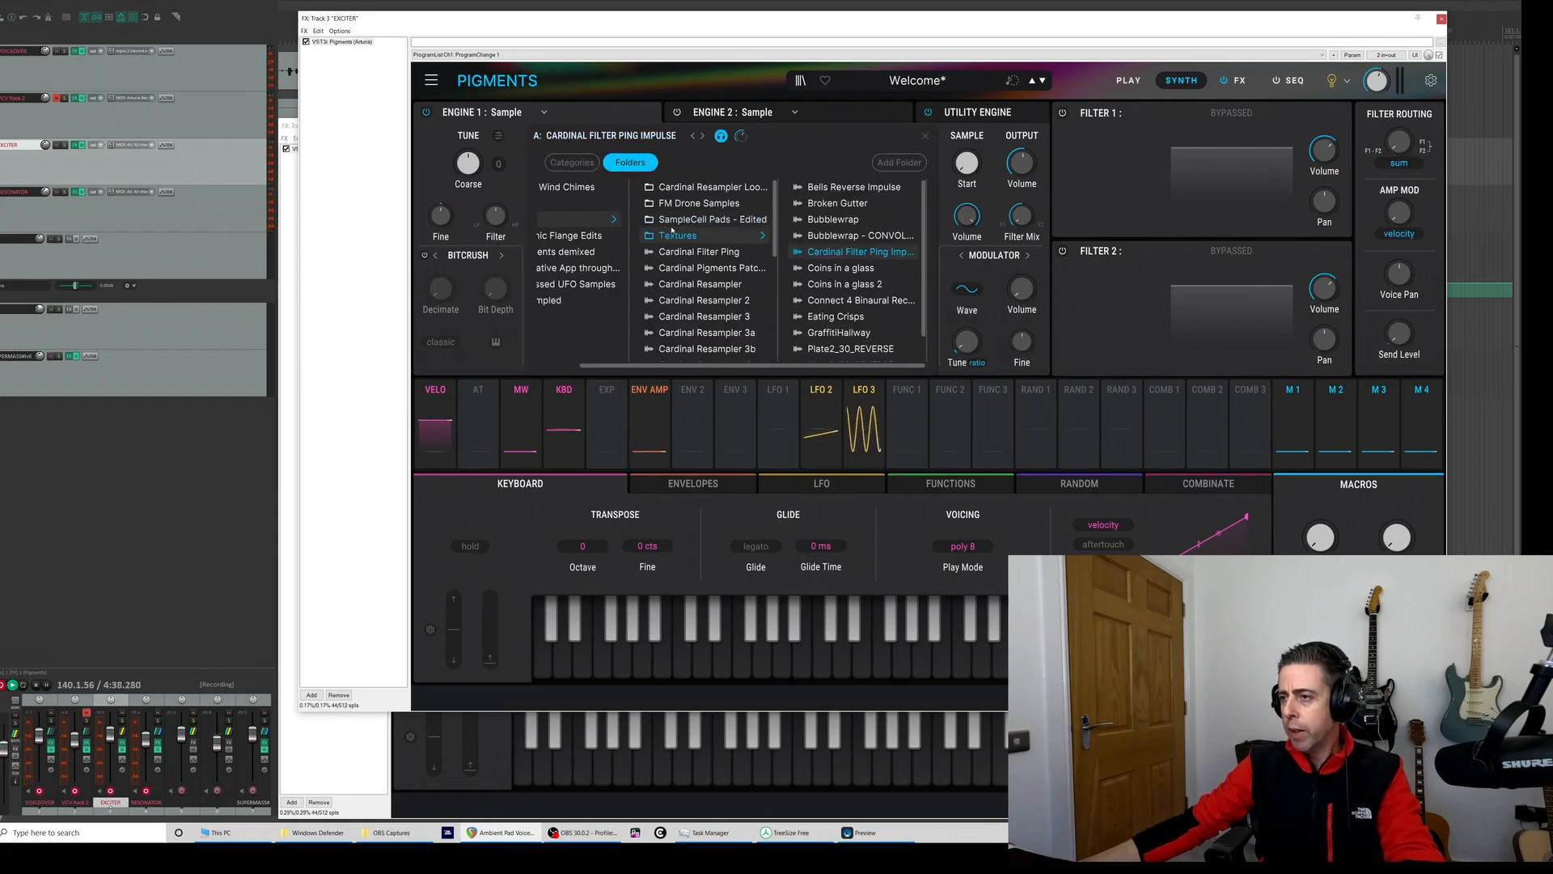
pyautogui.click(575, 192)
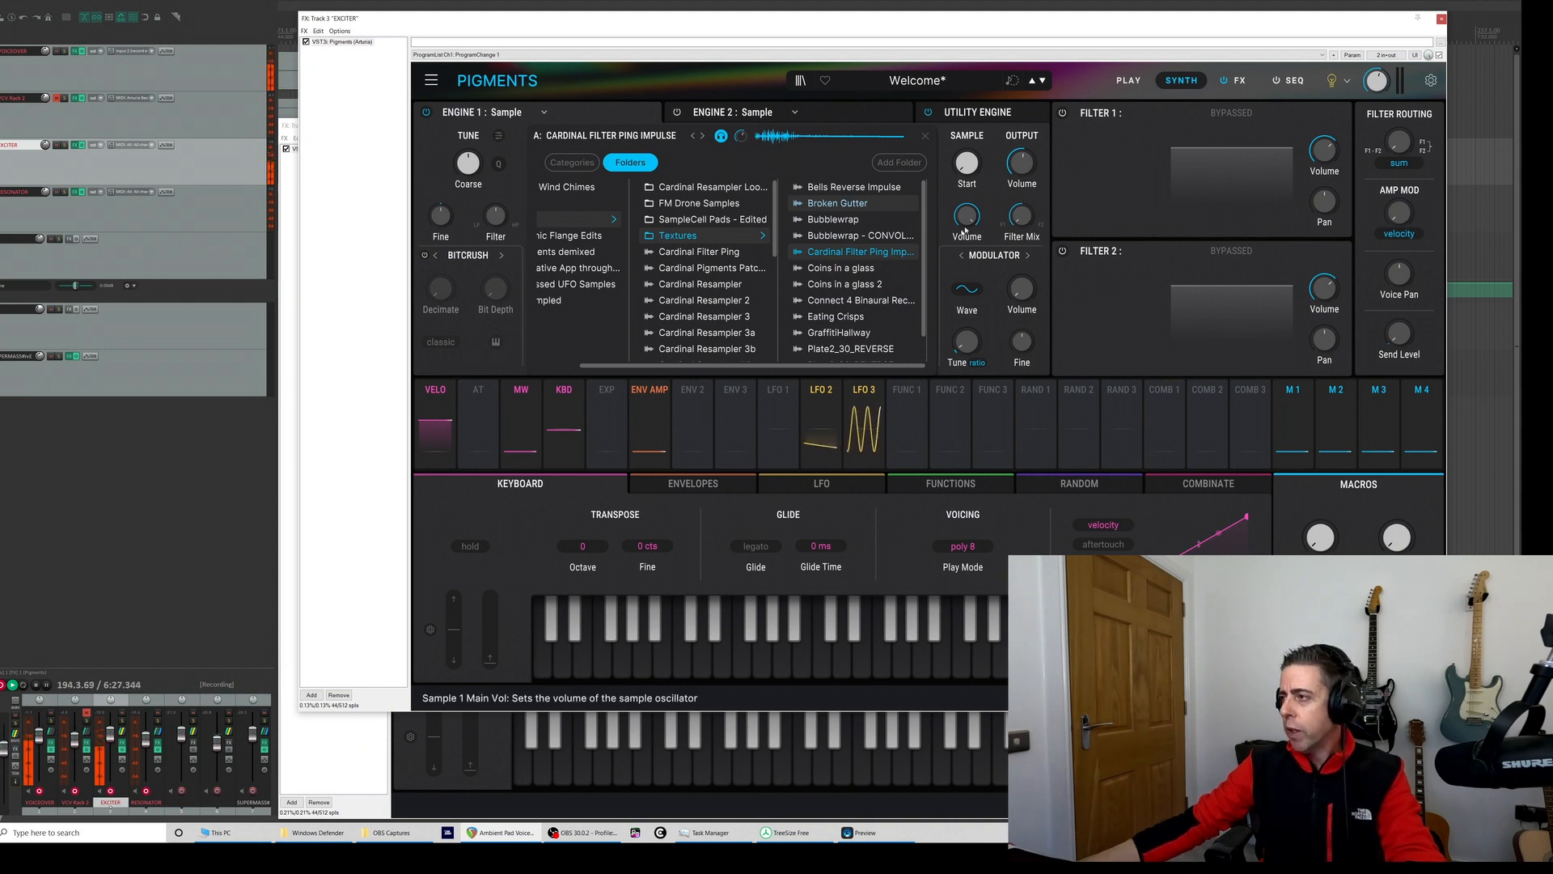
pyautogui.doubleClick(825, 255)
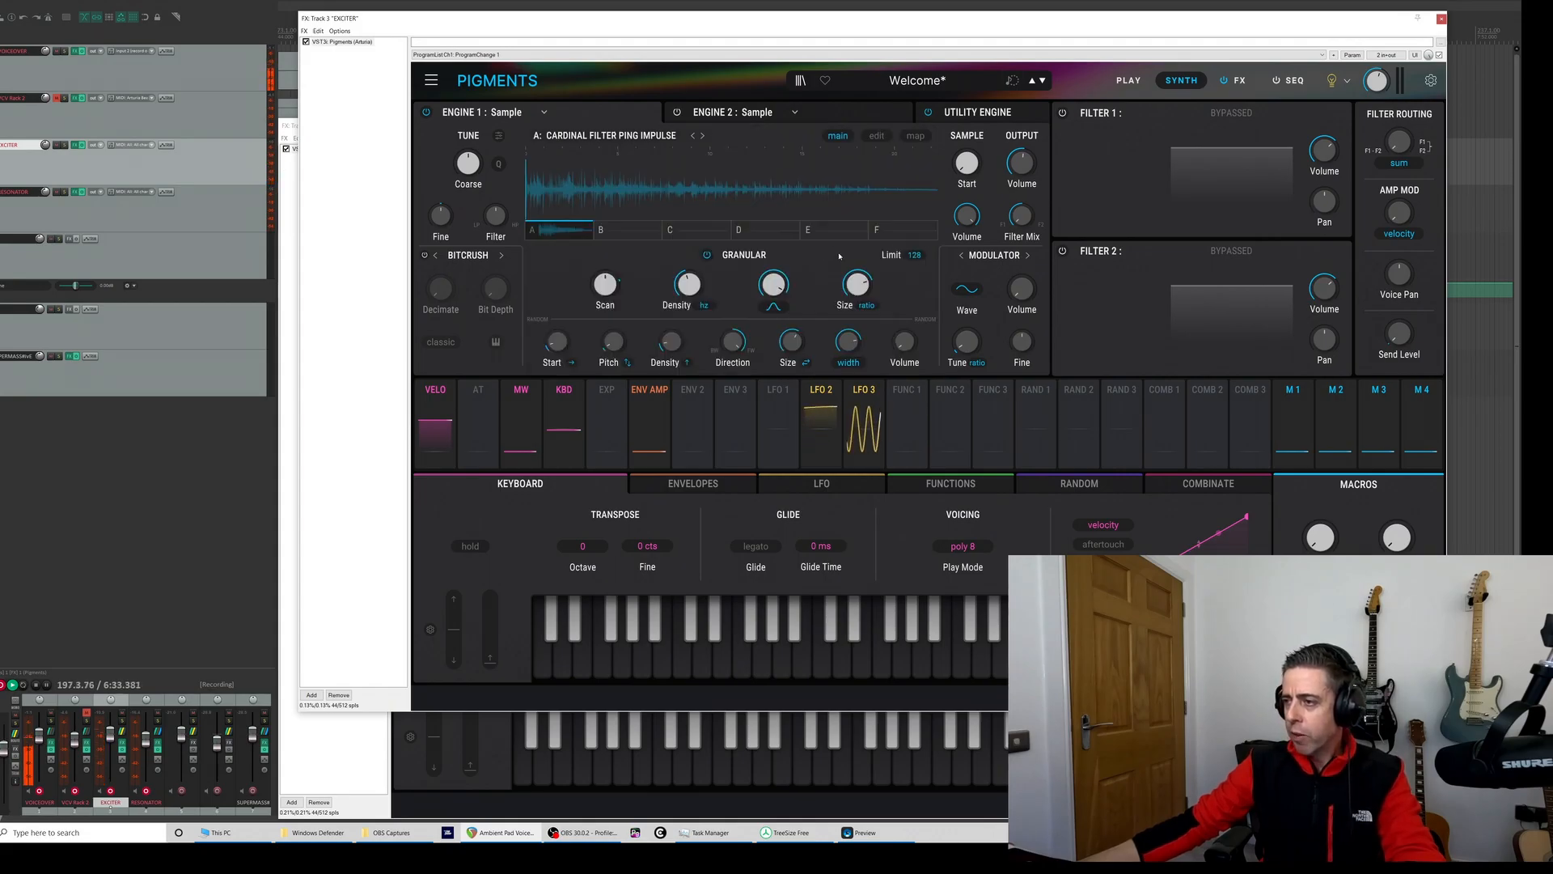
pyautogui.click(1441, 19)
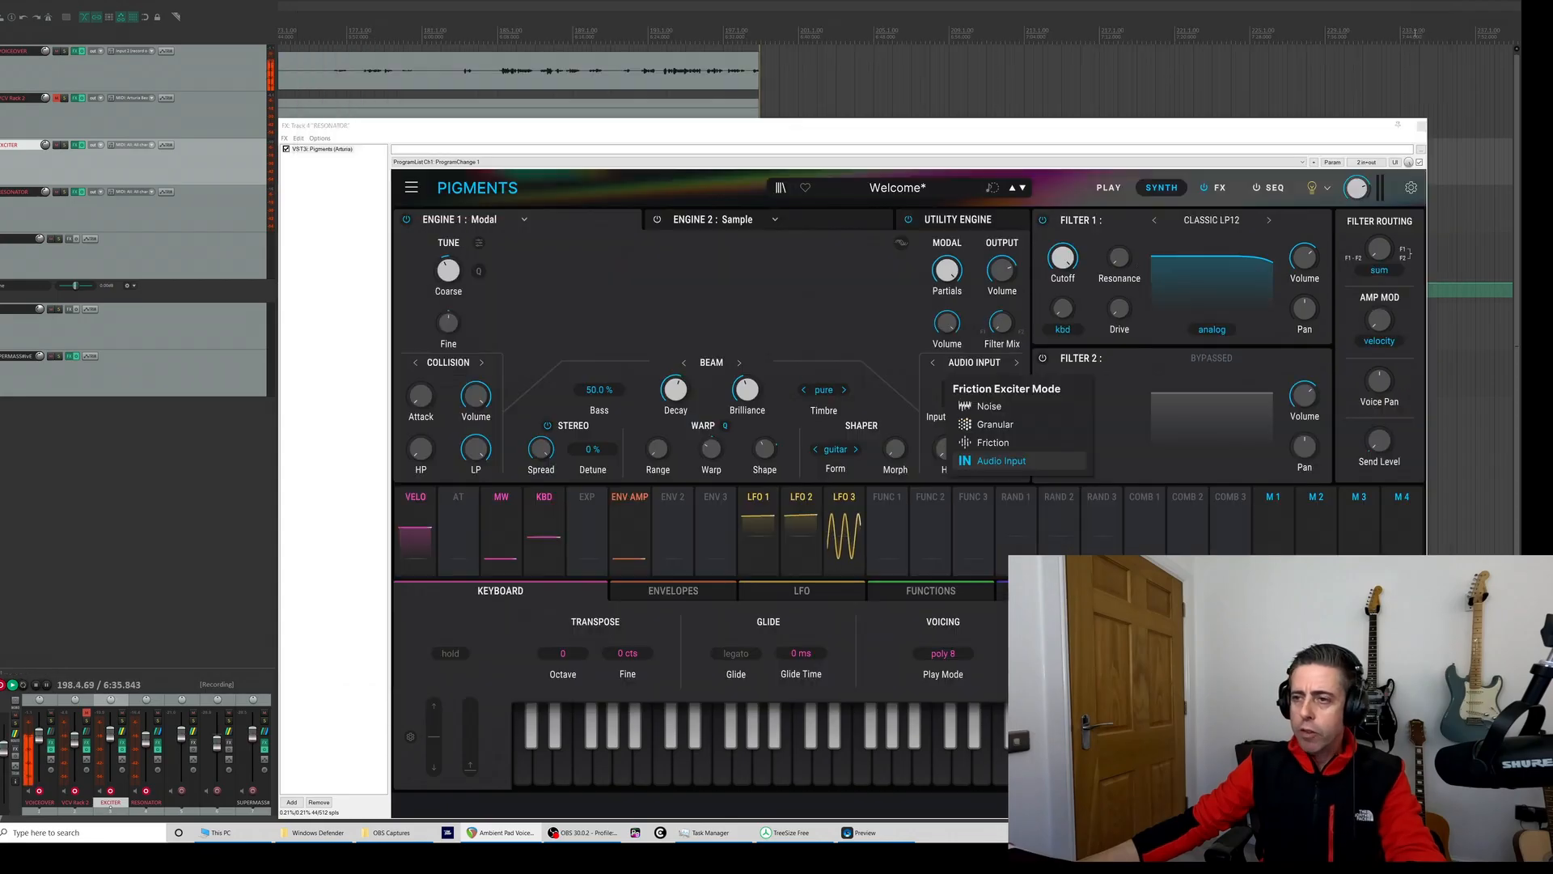
# - Inspect the routing settings of the EXCITER and RESONATOR tracks
pyautogui.click(46, 147)
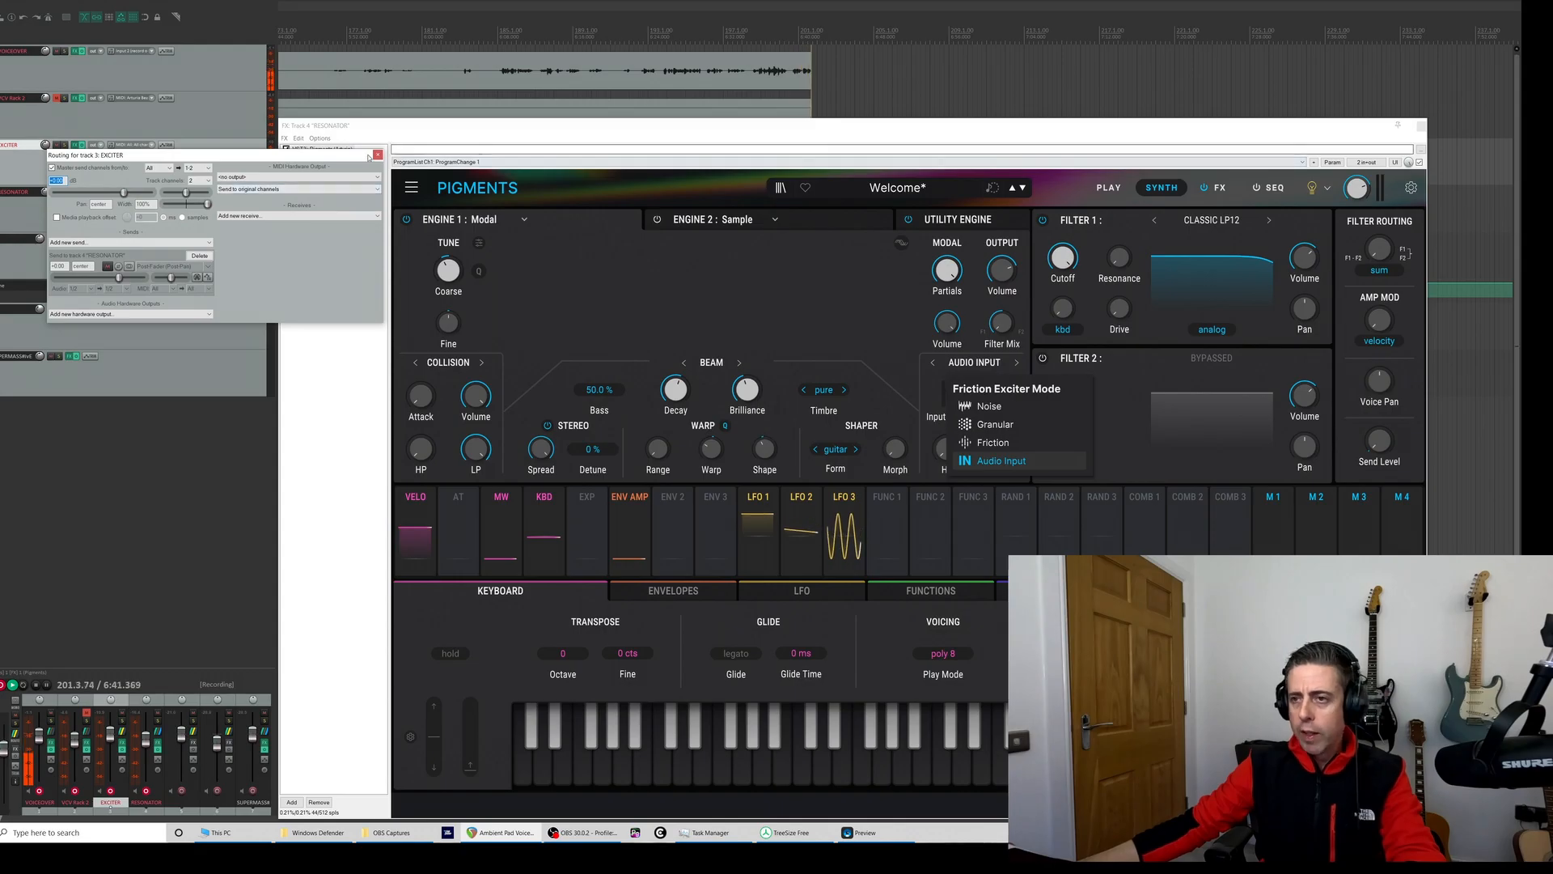
pyautogui.click(377, 154)
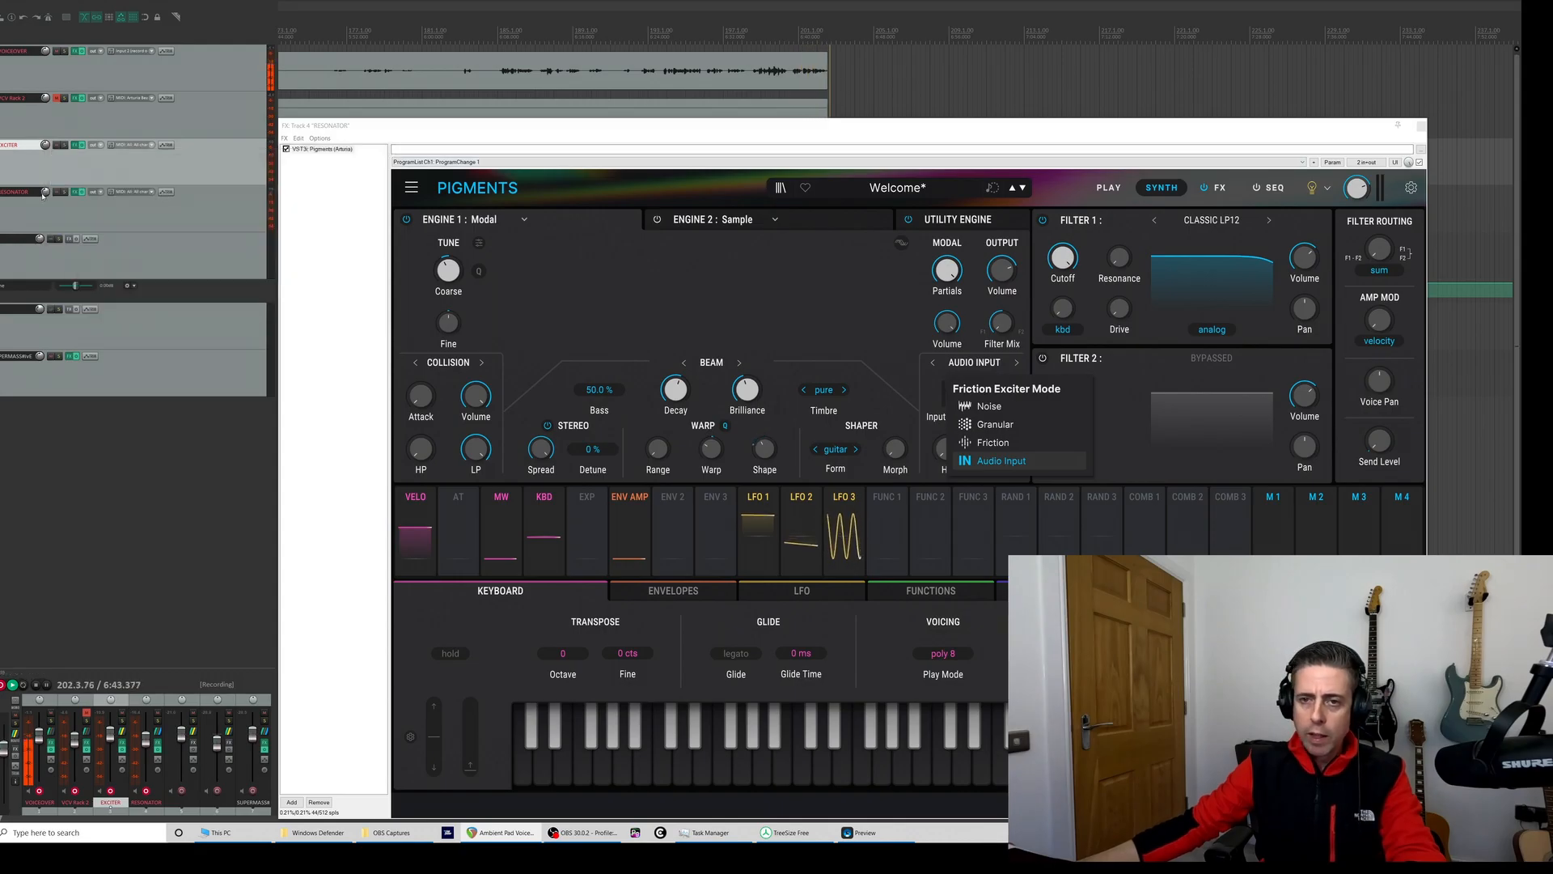
pyautogui.click(43, 196)
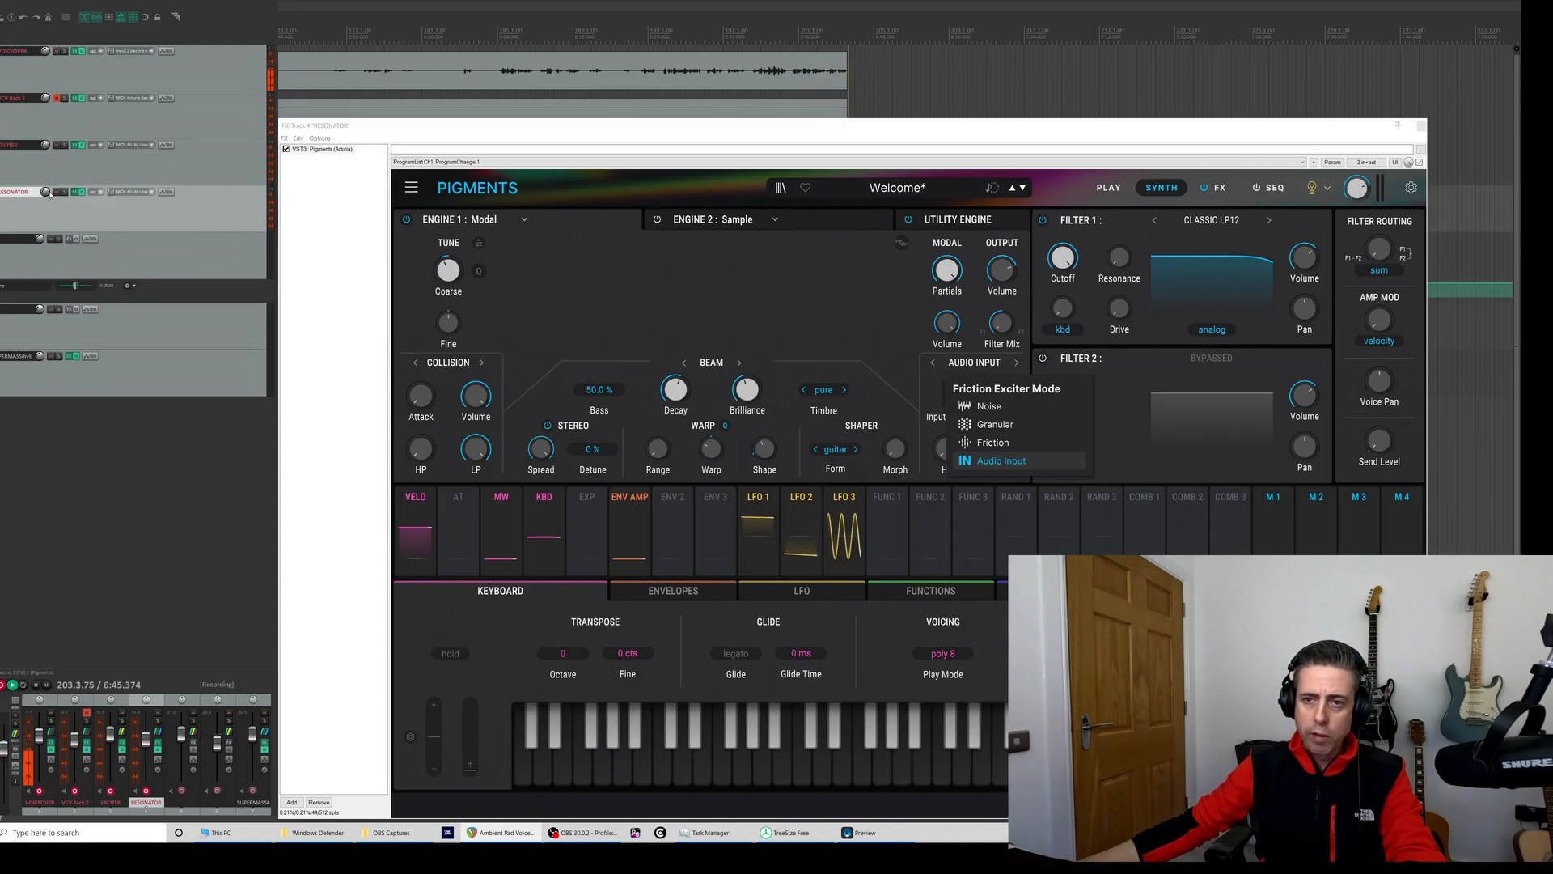
pyautogui.click(50, 196)
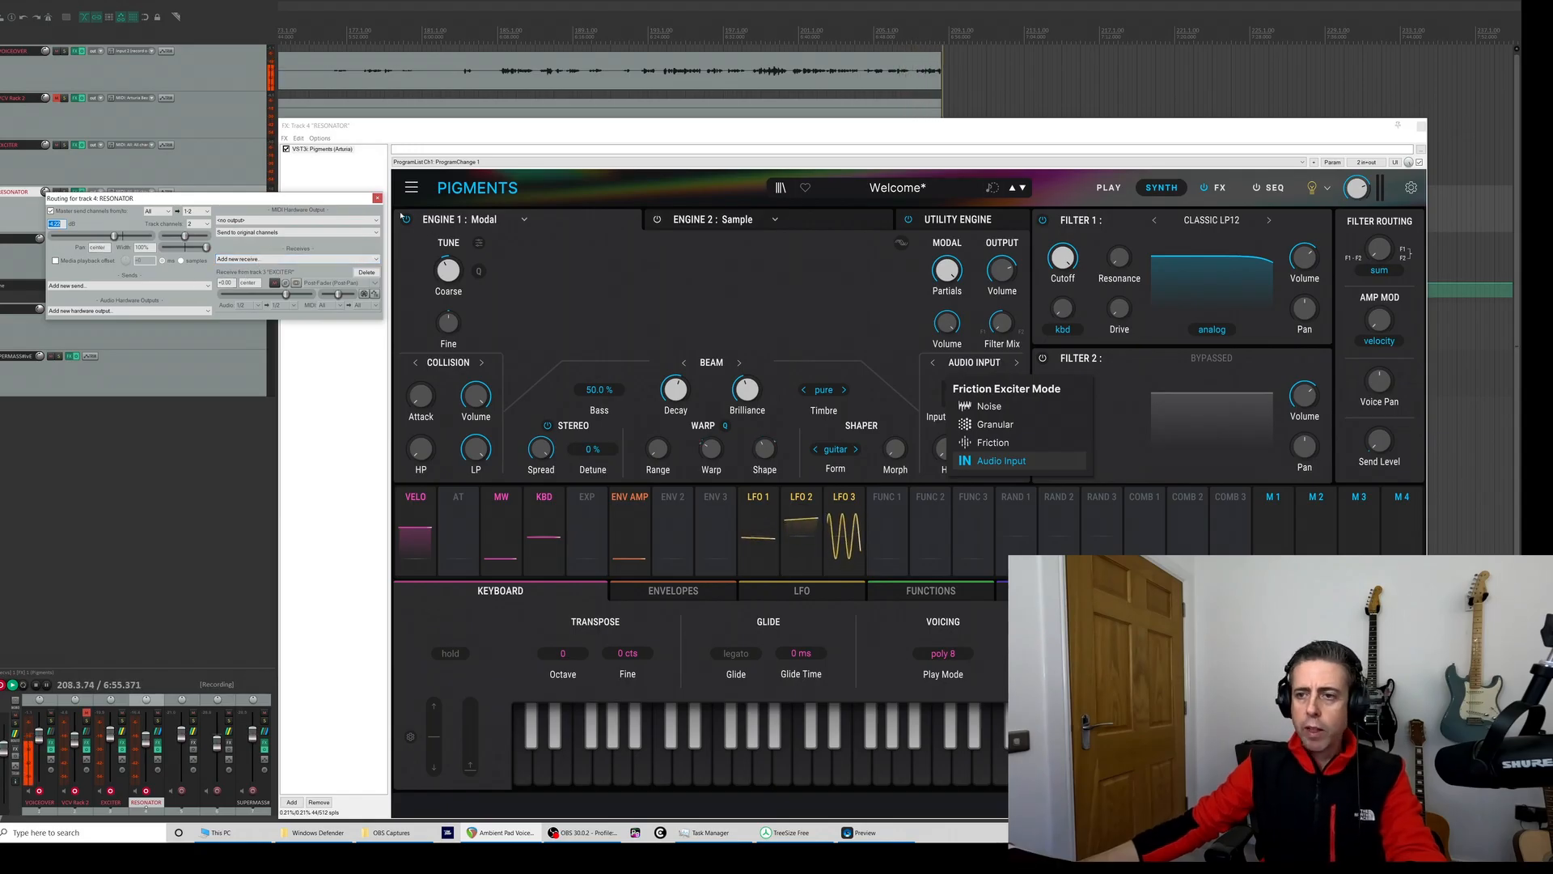
pyautogui.click(377, 198)
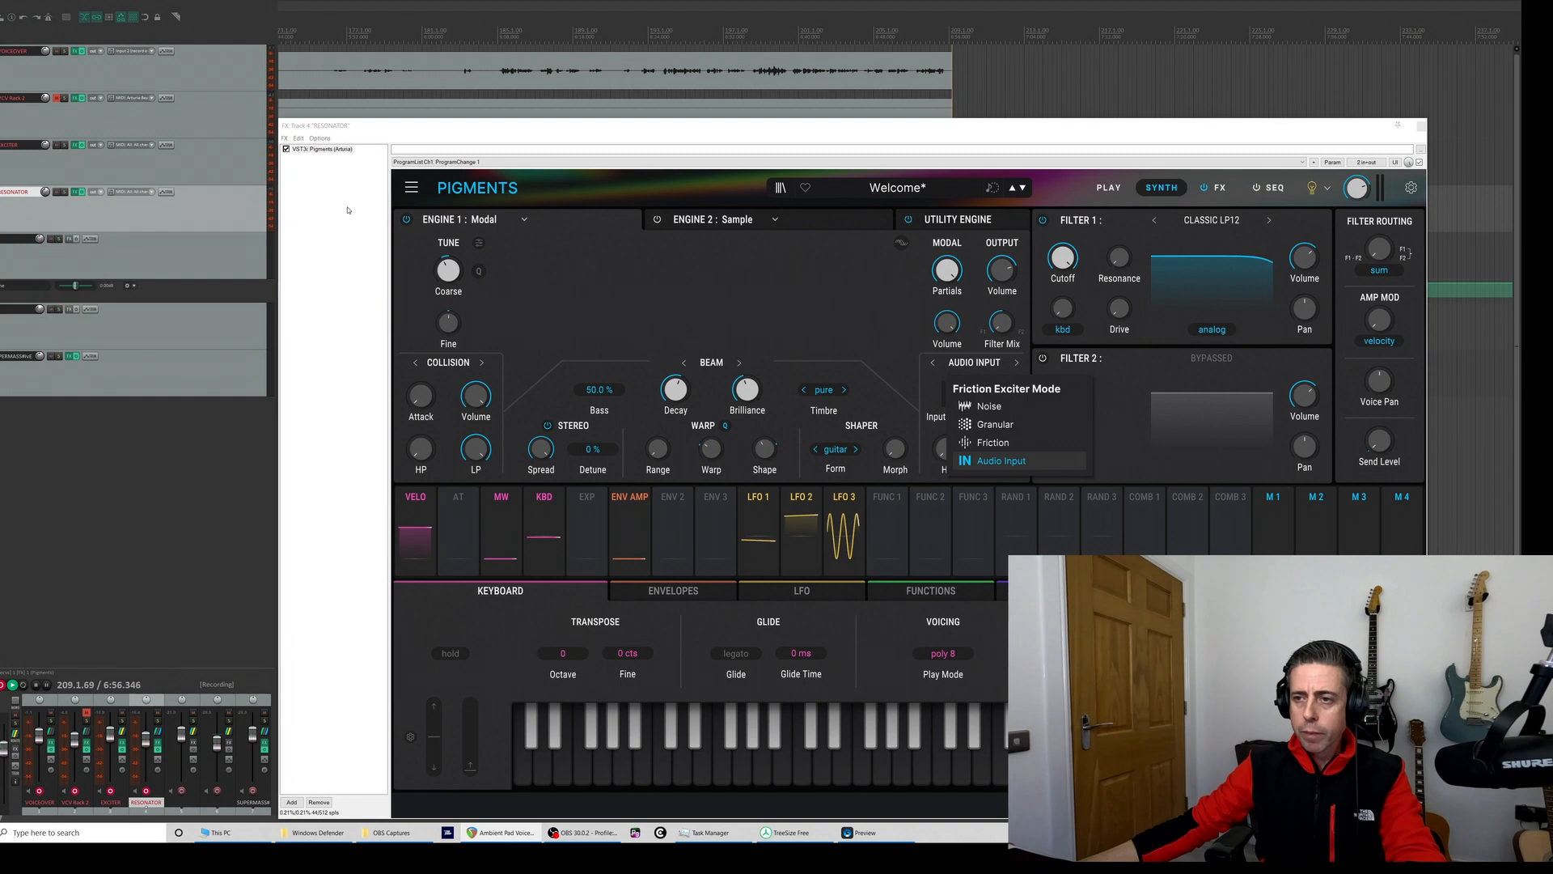
pyautogui.click(53, 147)
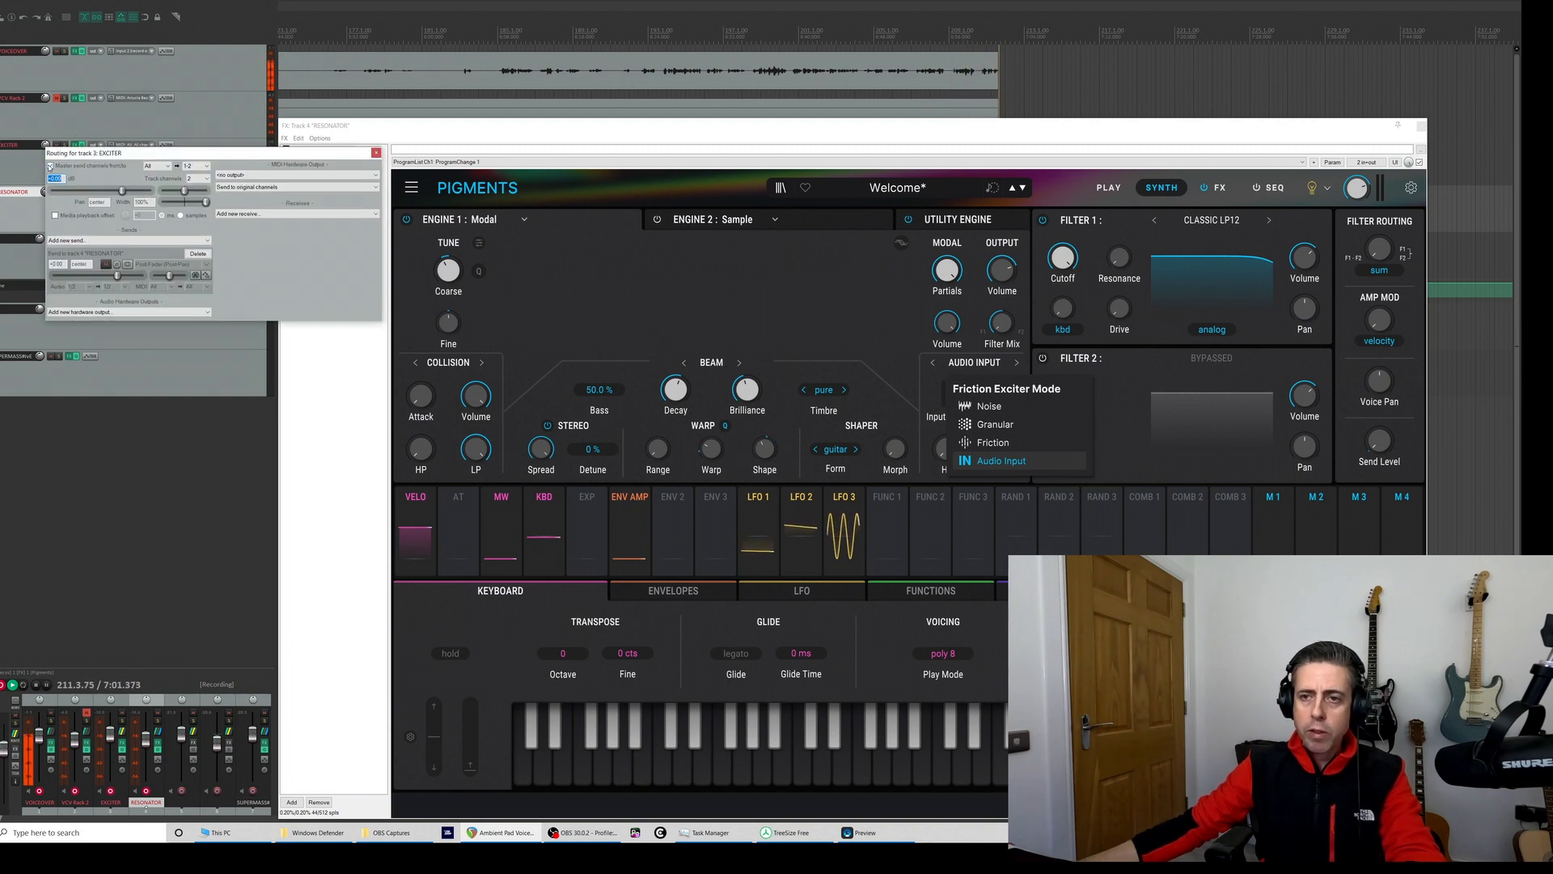
pyautogui.click(50, 166)
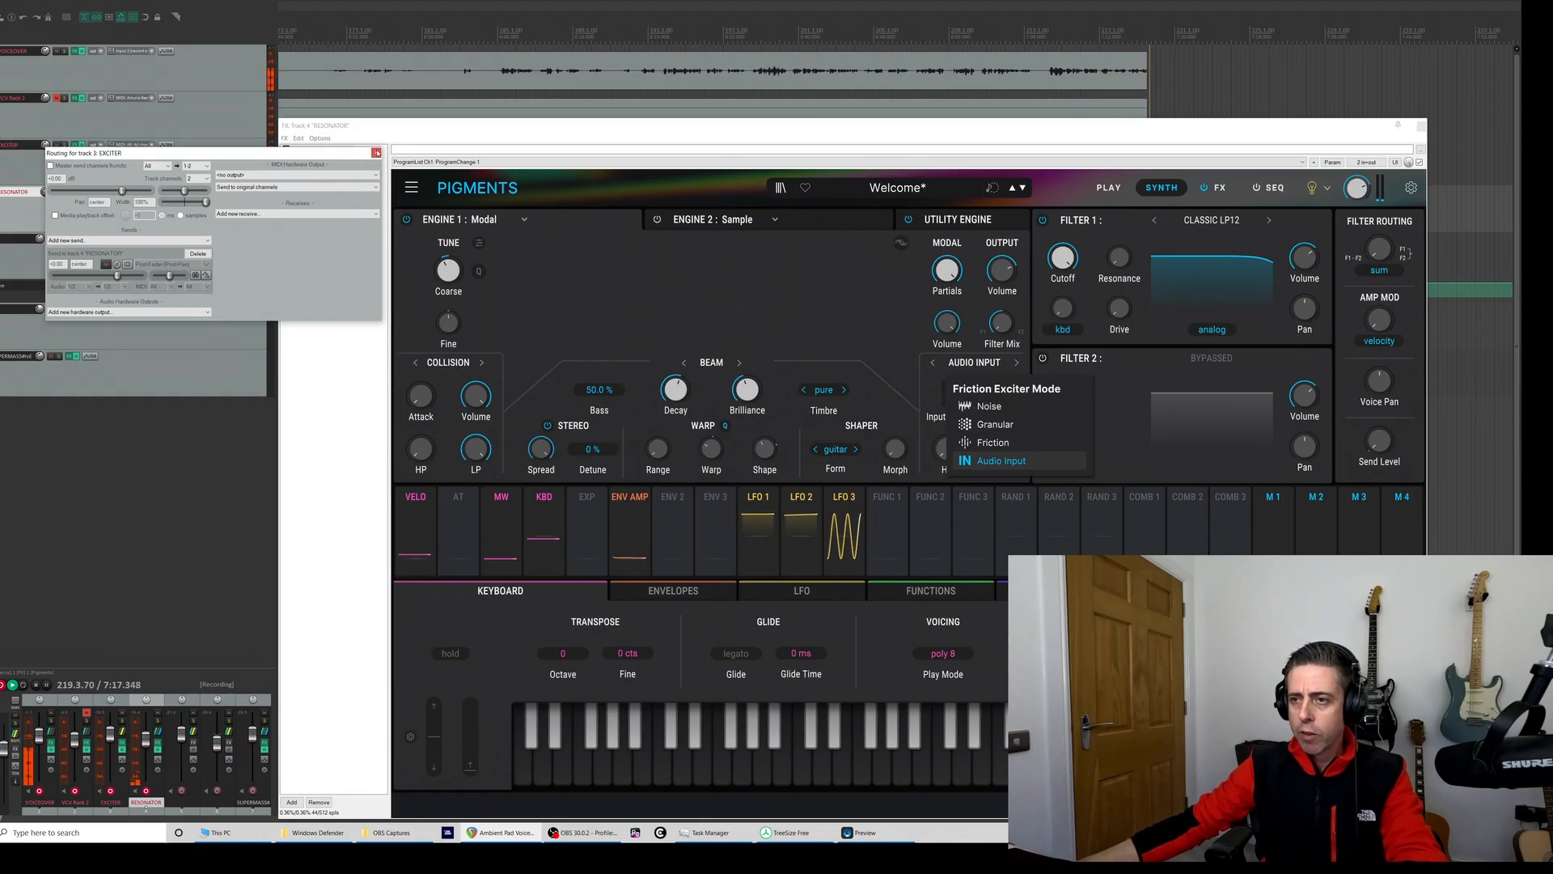
pyautogui.click(170, 143)
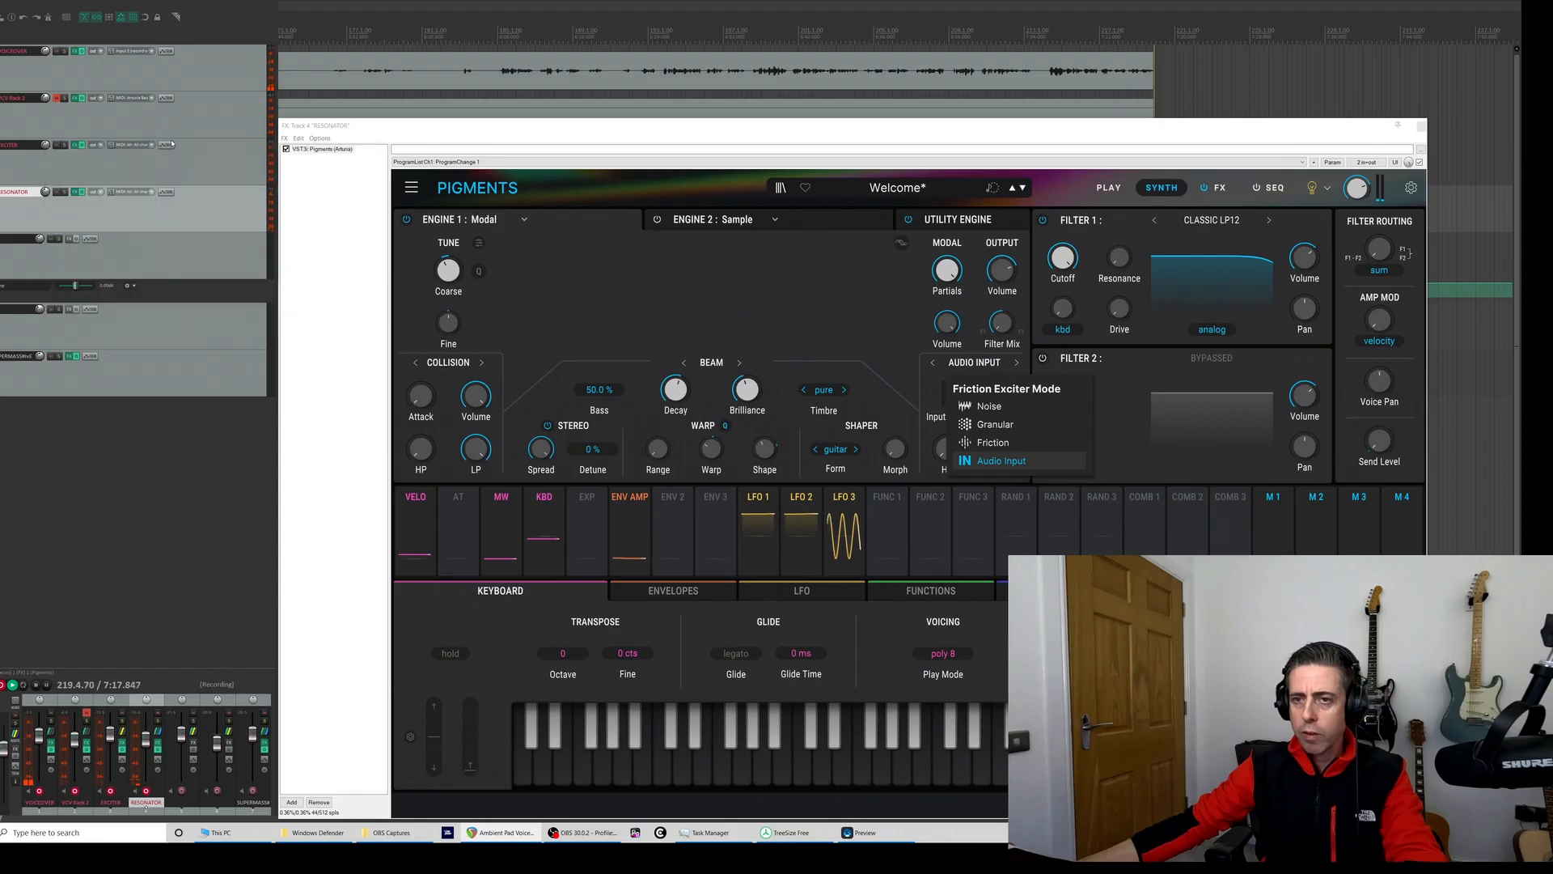
# - Reopen the EXCITER track's Pigments and open its sample browser
pyautogui.click(91, 148)
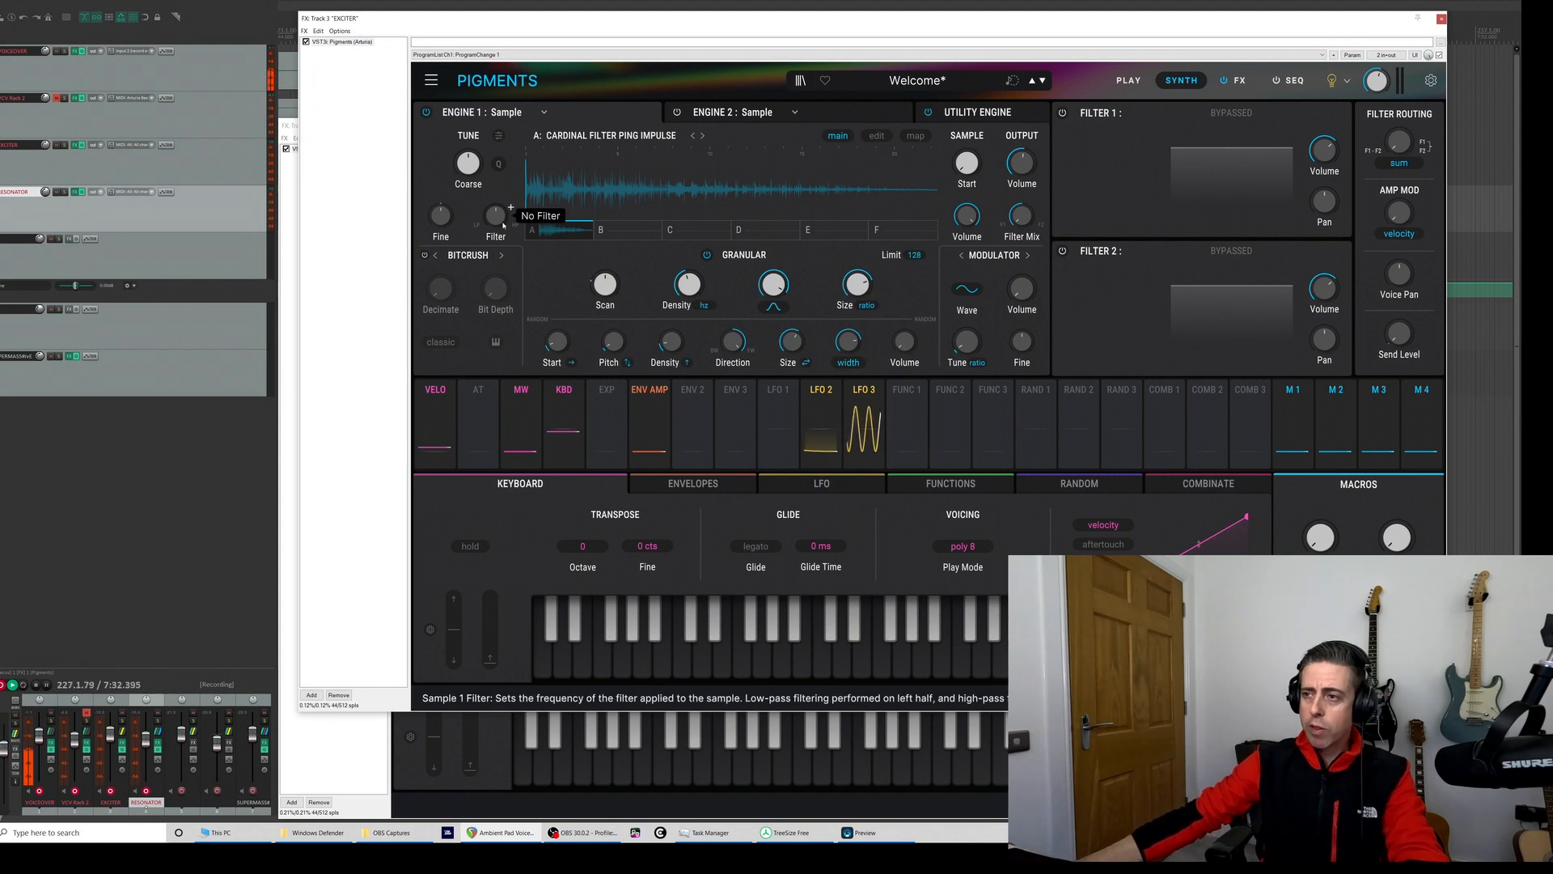
pyautogui.click(591, 142)
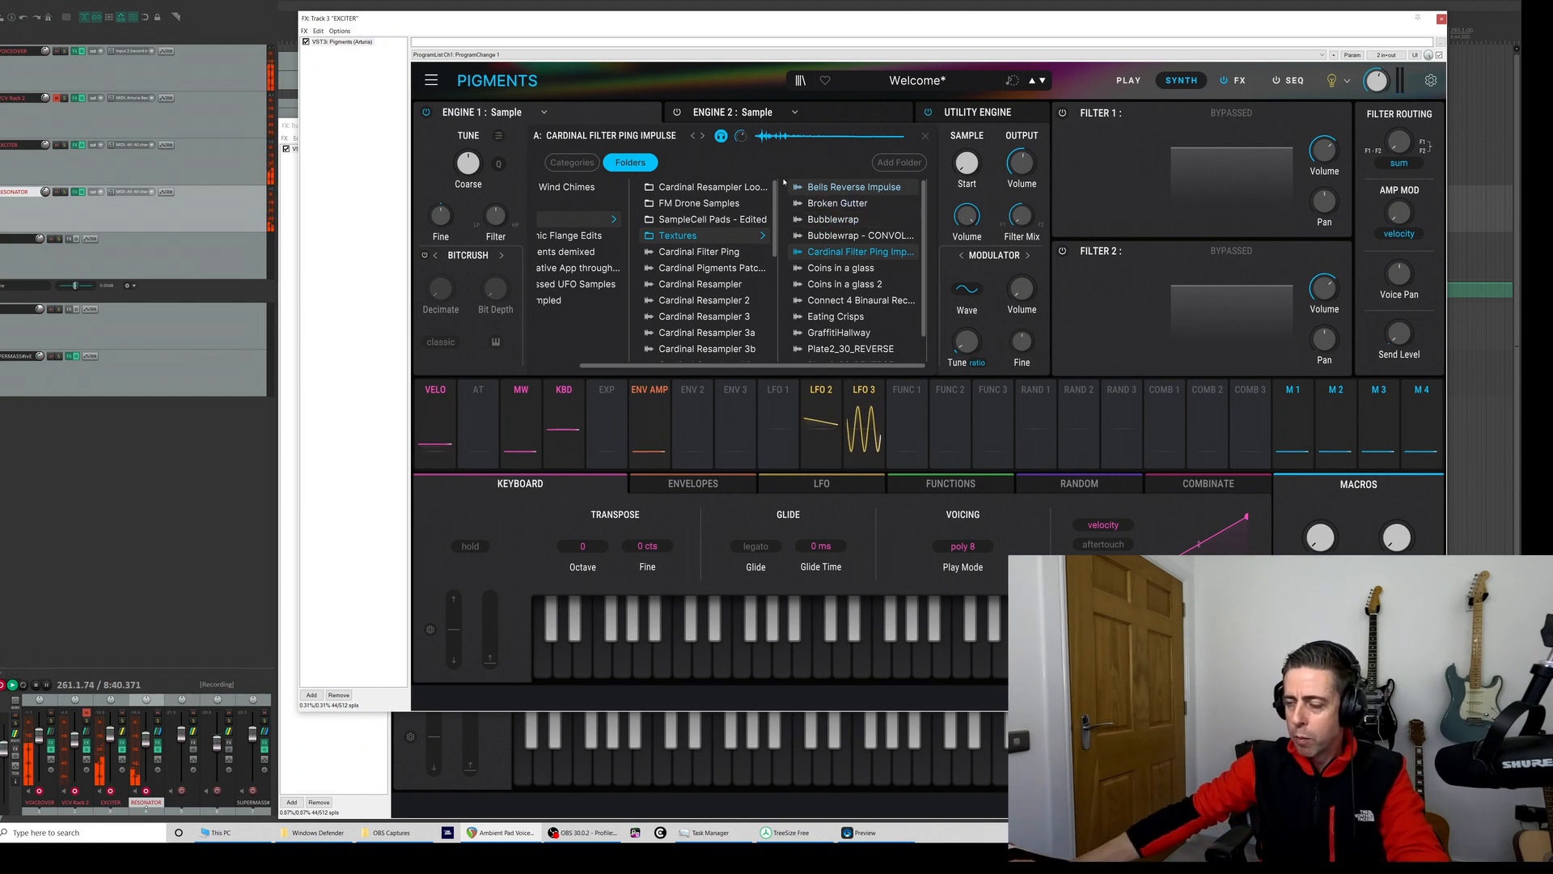
# - Load Cardinal Filter Ping Impulse into the EXCITER sample engine and toggle its Granular mode off and back on
pyautogui.doubleClick(828, 253)
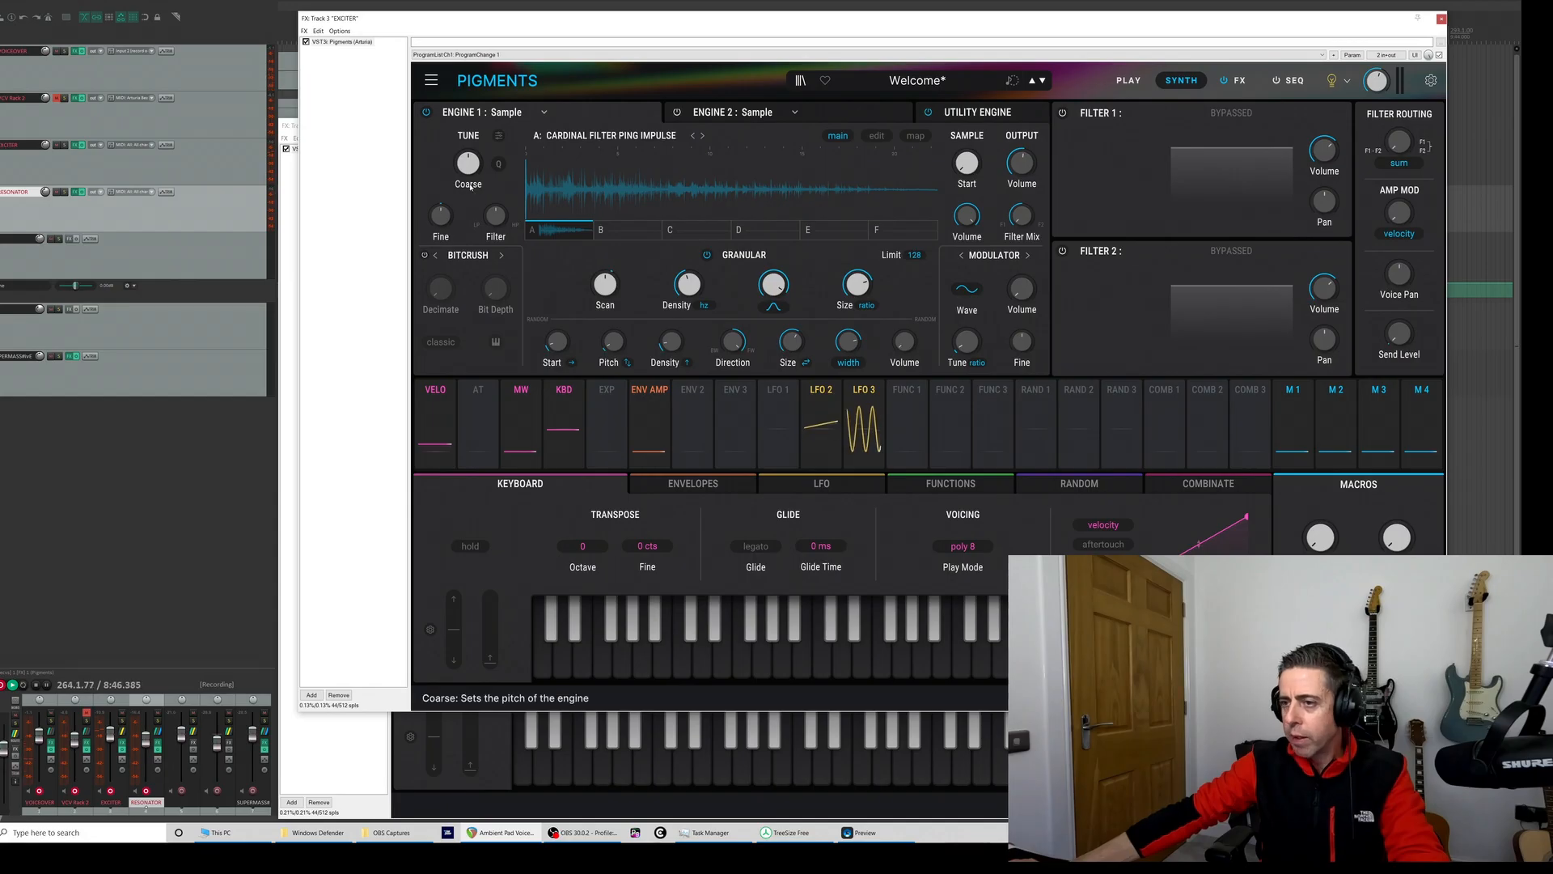
pyautogui.click(705, 255)
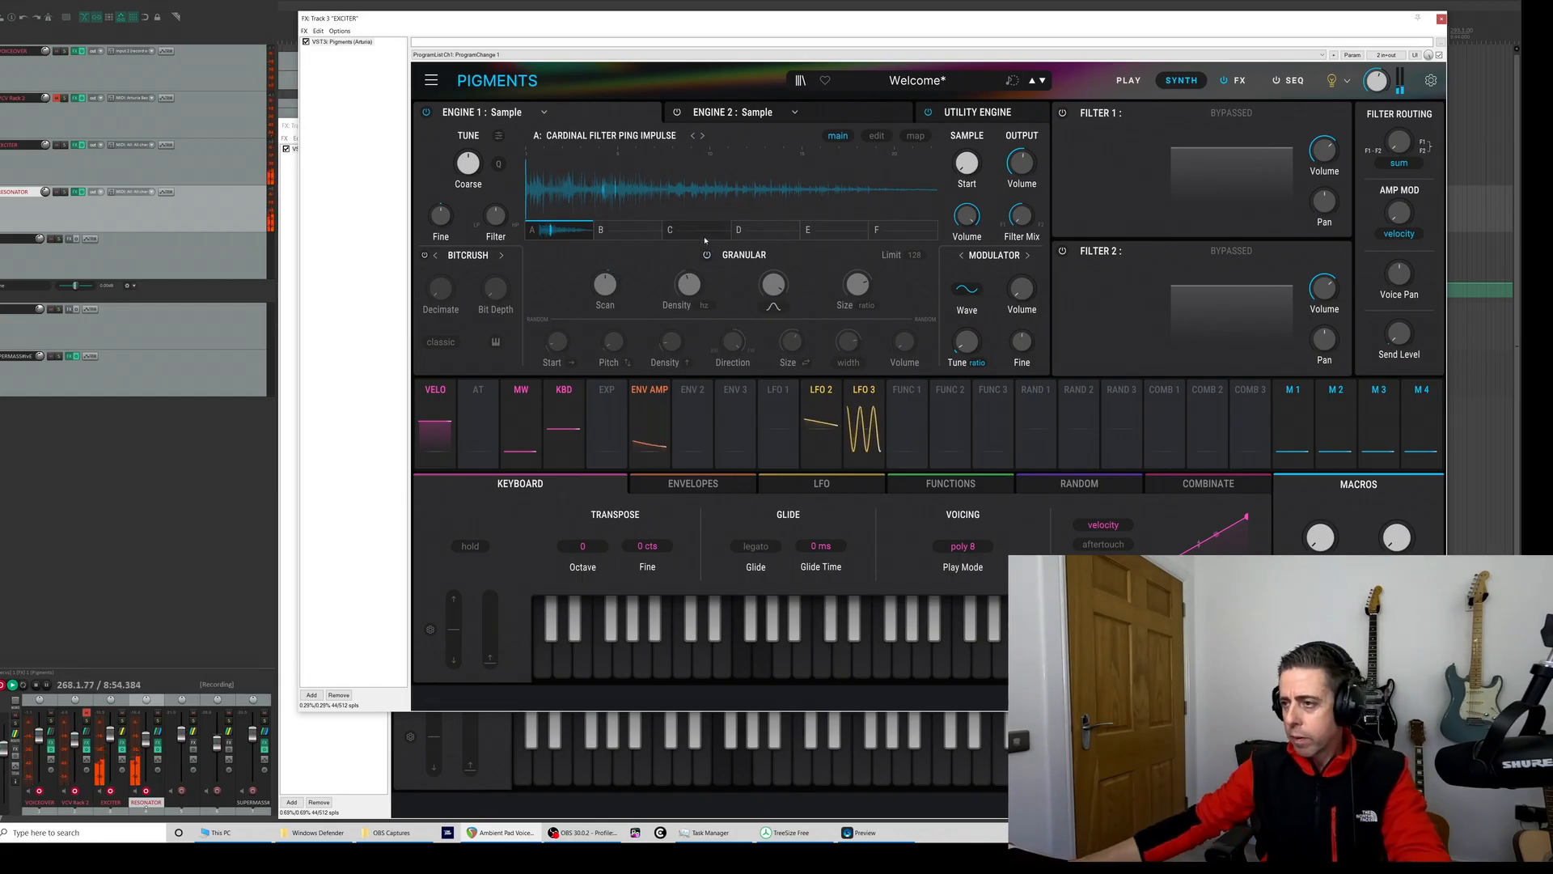
pyautogui.click(706, 255)
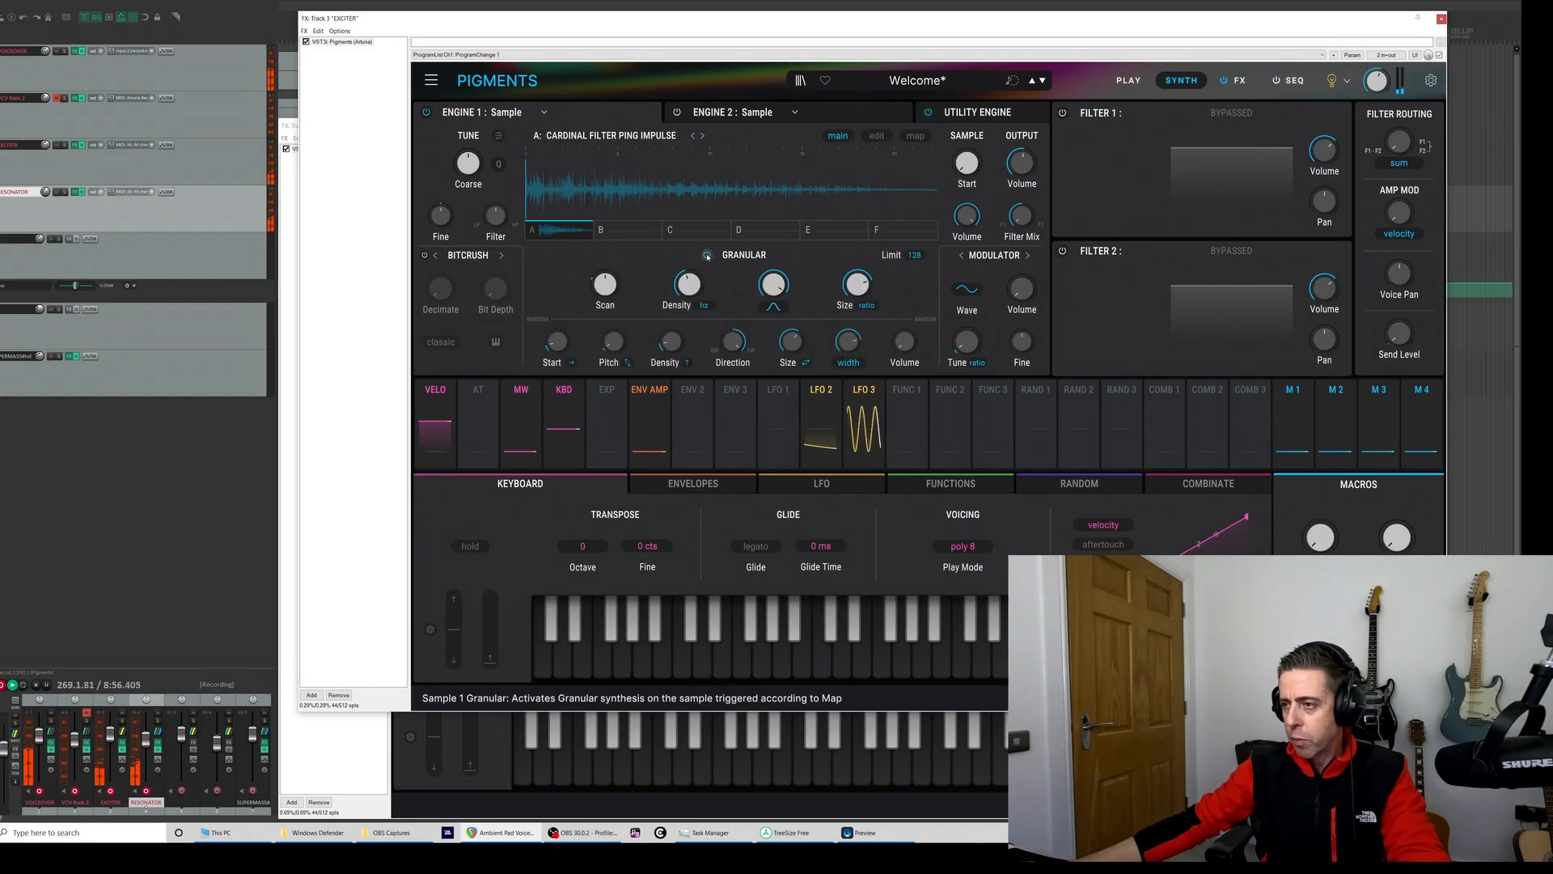
pyautogui.moveTo(707, 274)
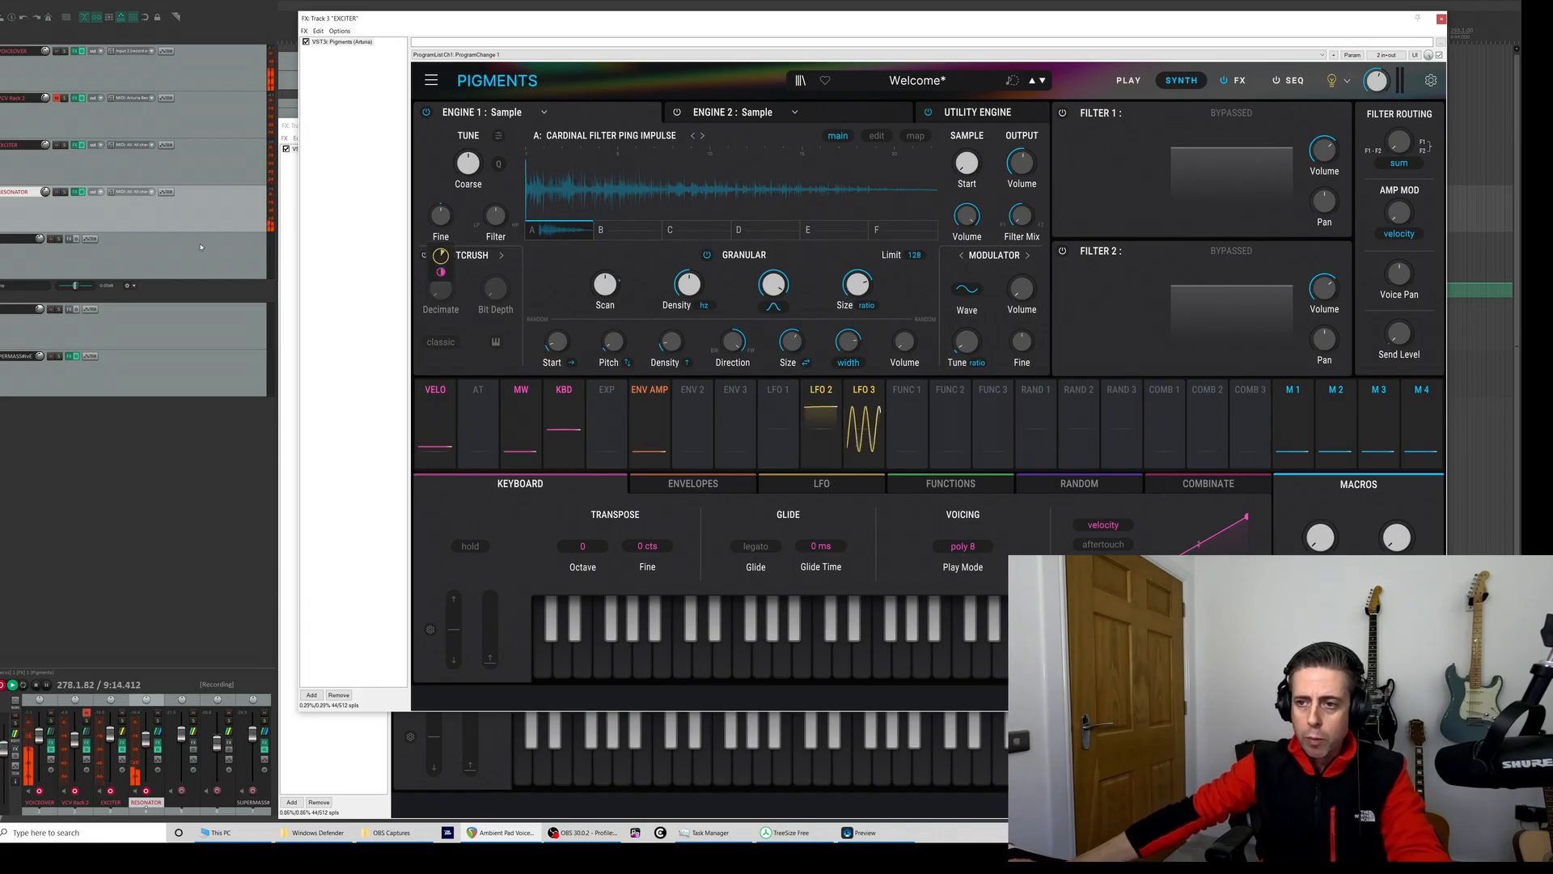
# - Open the RESONATOR track's Pigments and raise the Modal engine's Brilliance to about 0.764
pyautogui.click(75, 192)
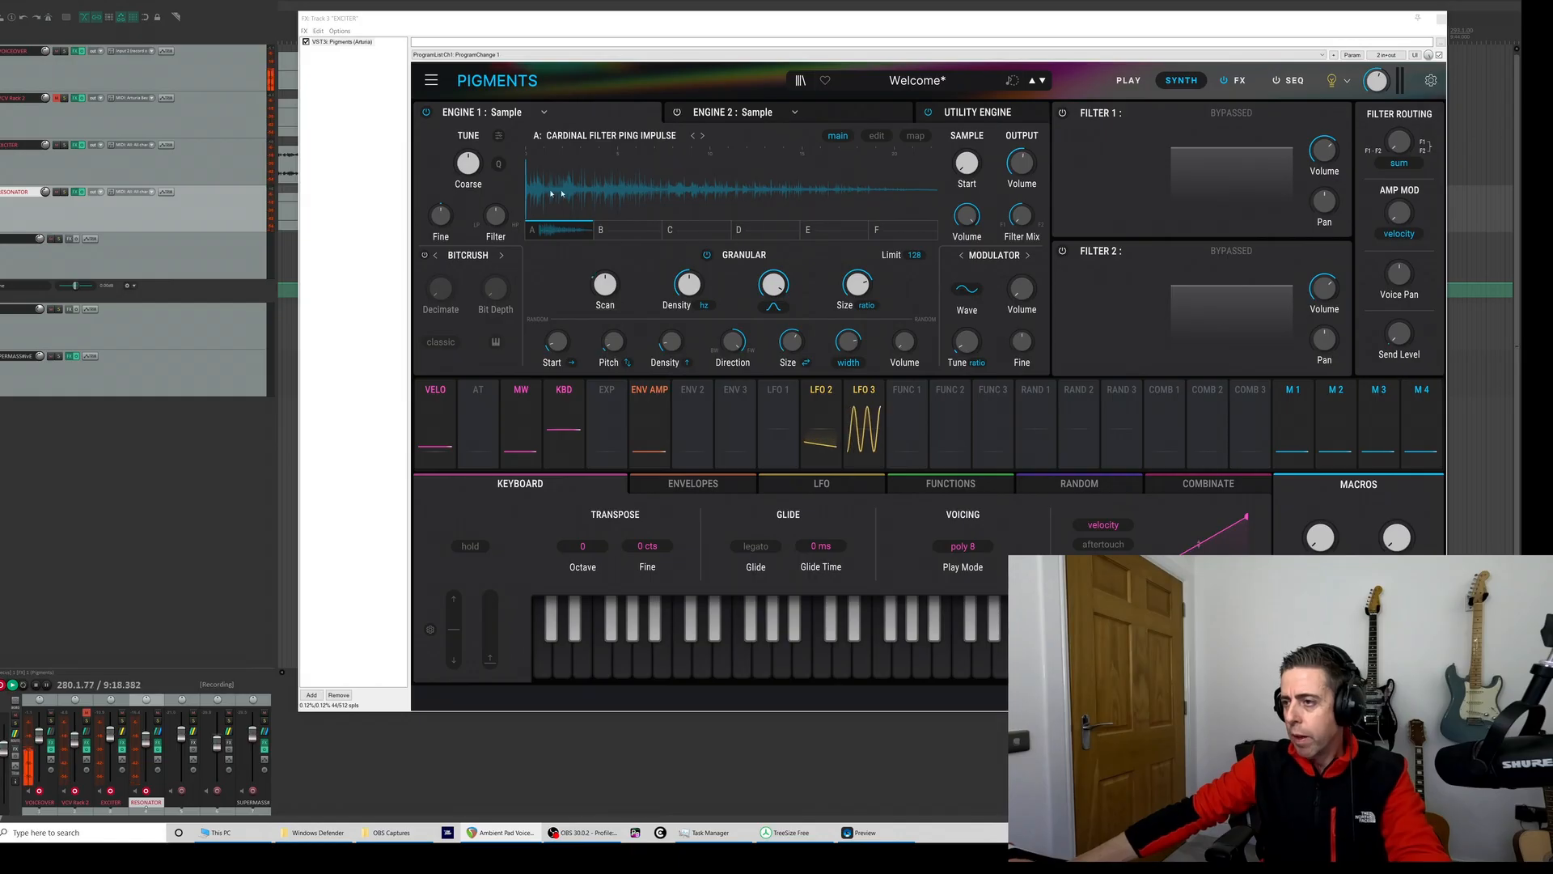
pyautogui.click(75, 192)
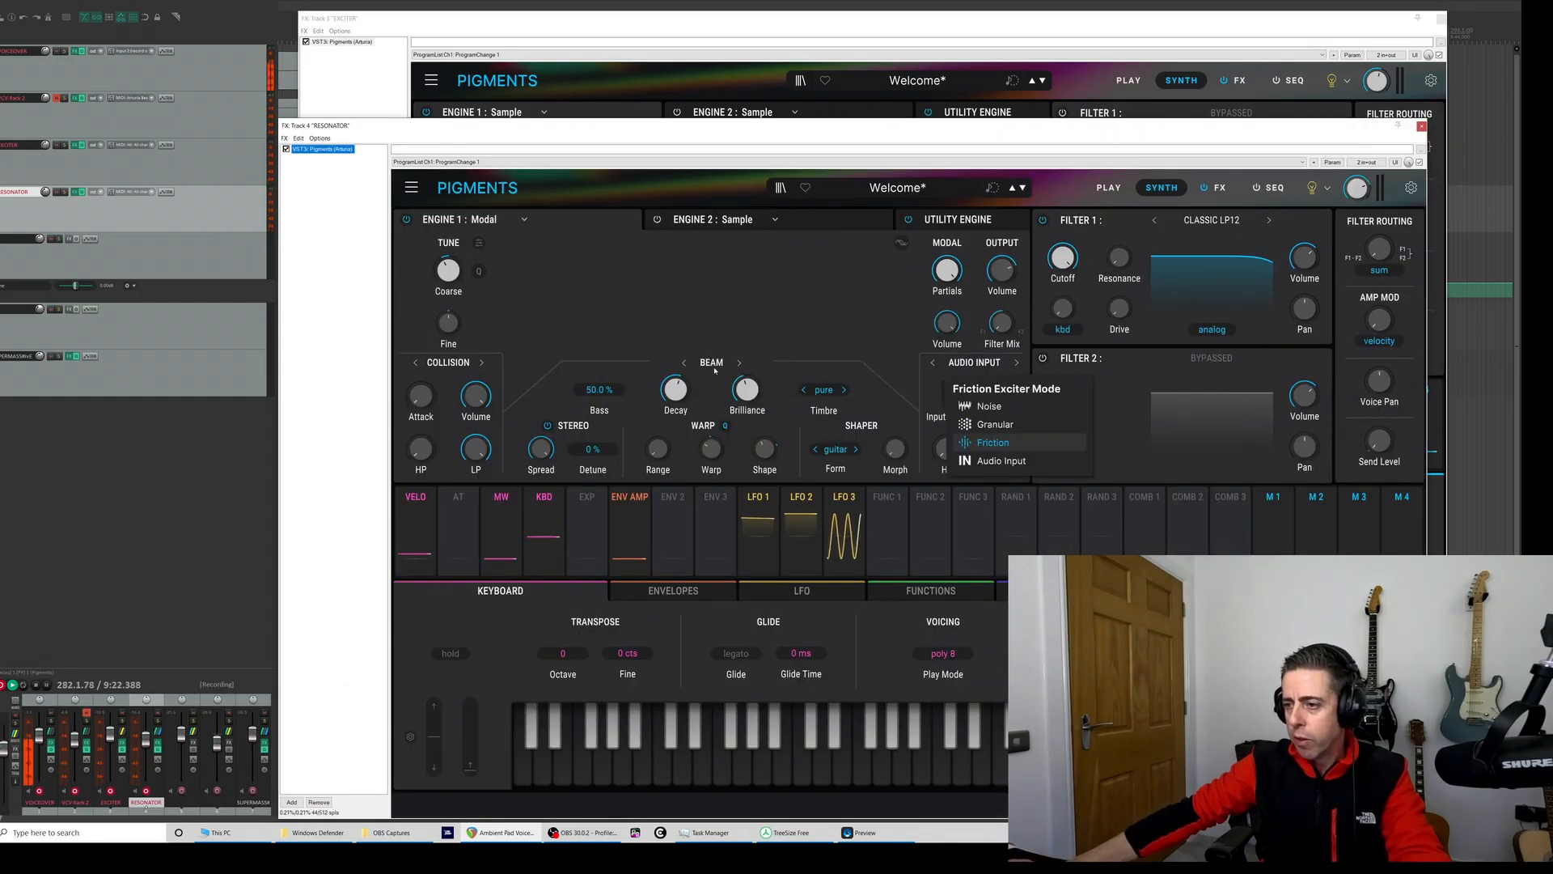
pyautogui.click(749, 395)
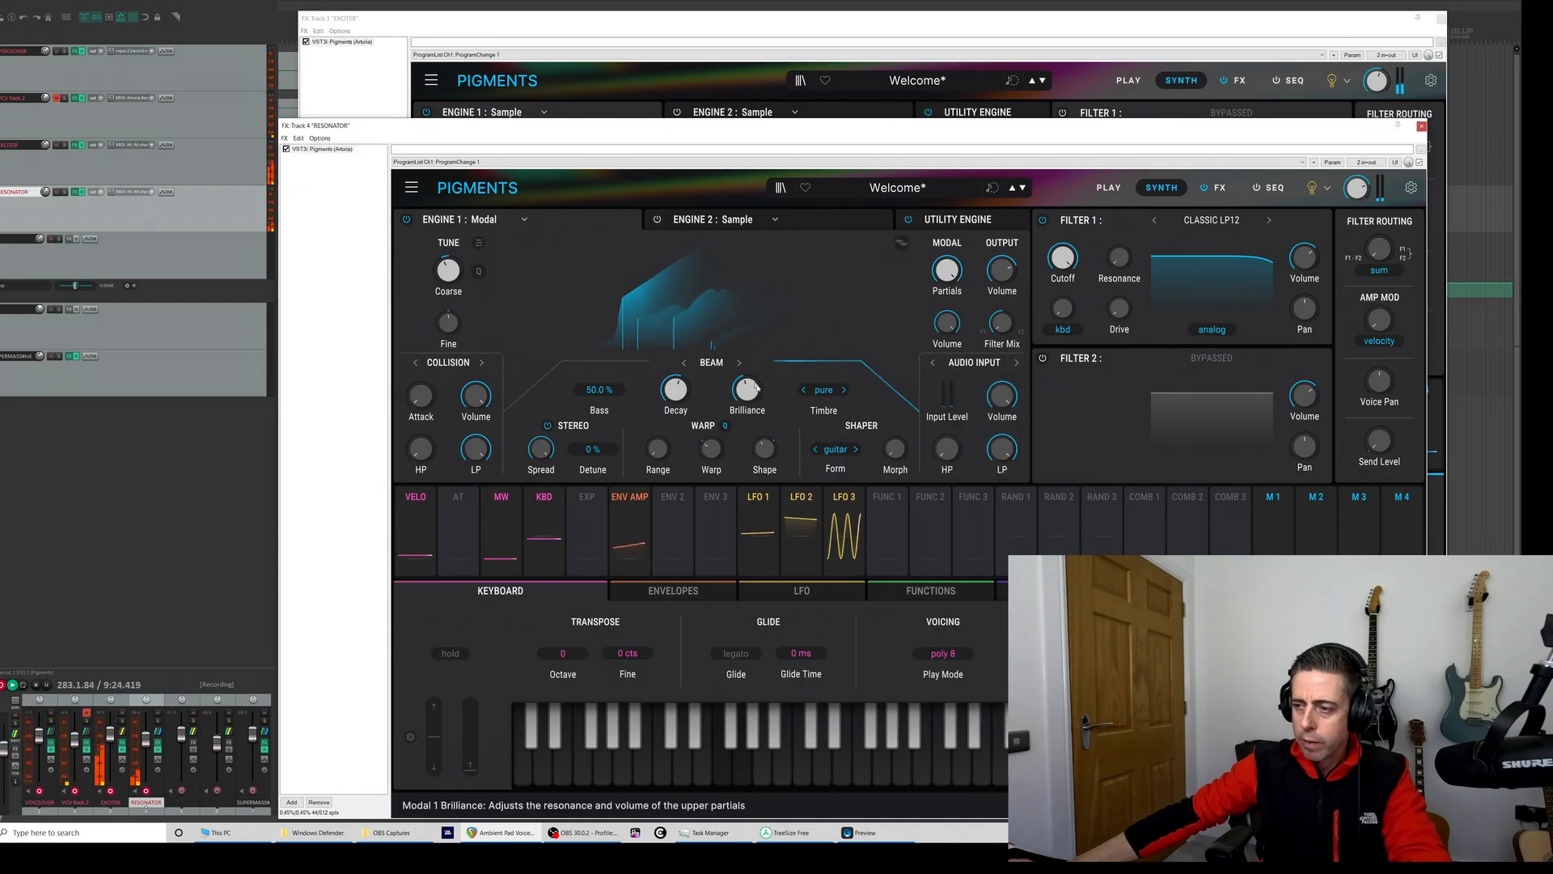
pyautogui.moveTo(748, 394); pyautogui.dragTo(749, 336)
pyautogui.click(800, 496)
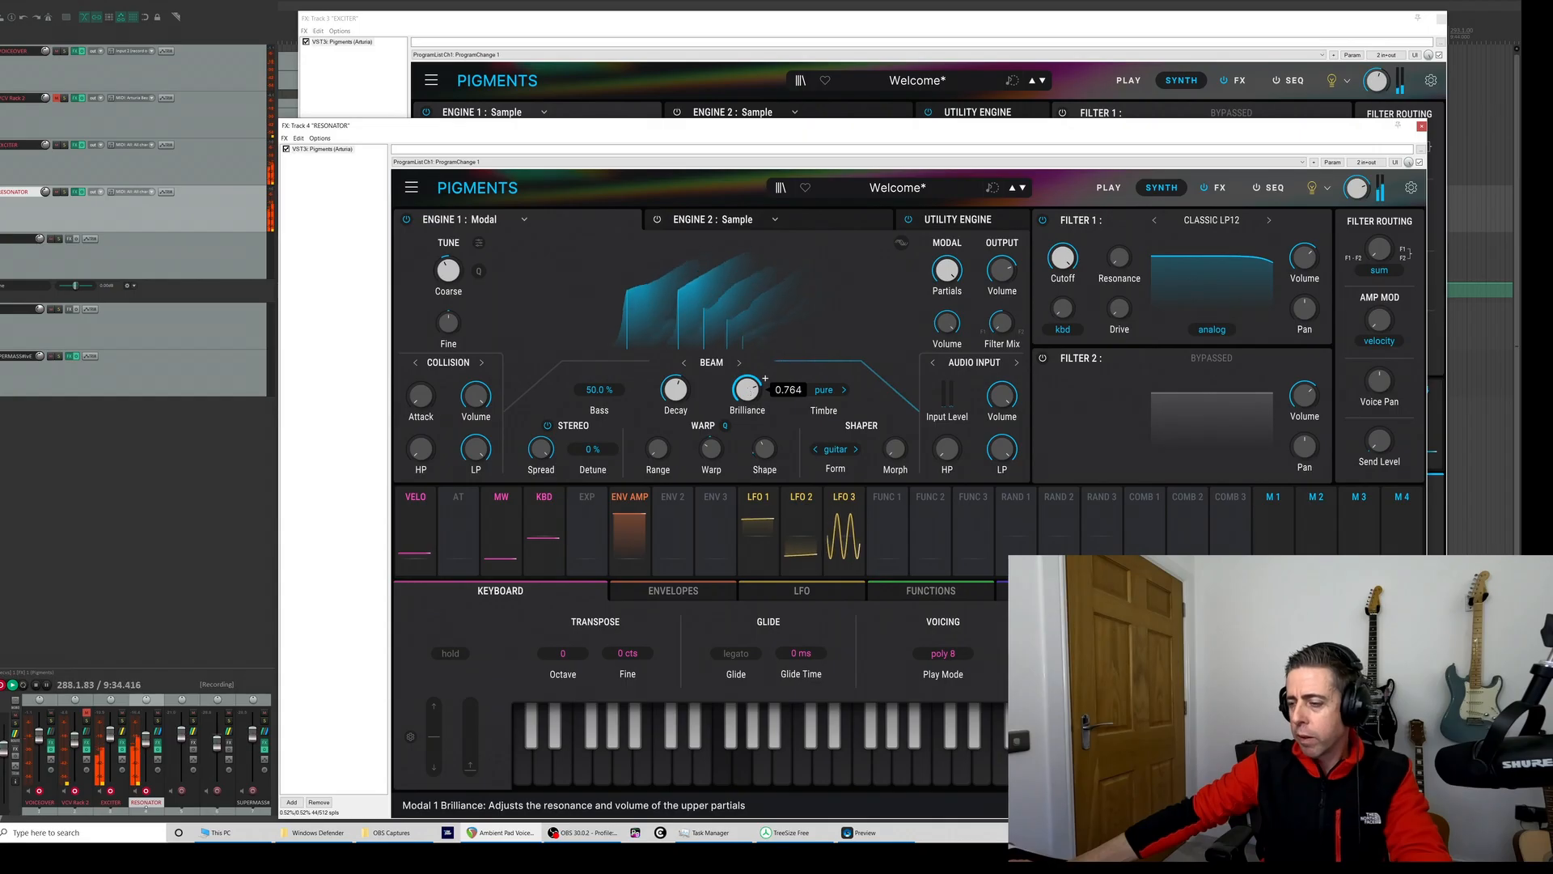
# - Raise the Modal engine's Decay and set its Timbre to pure
pyautogui.moveTo(675, 390); pyautogui.dragTo(675, 366)
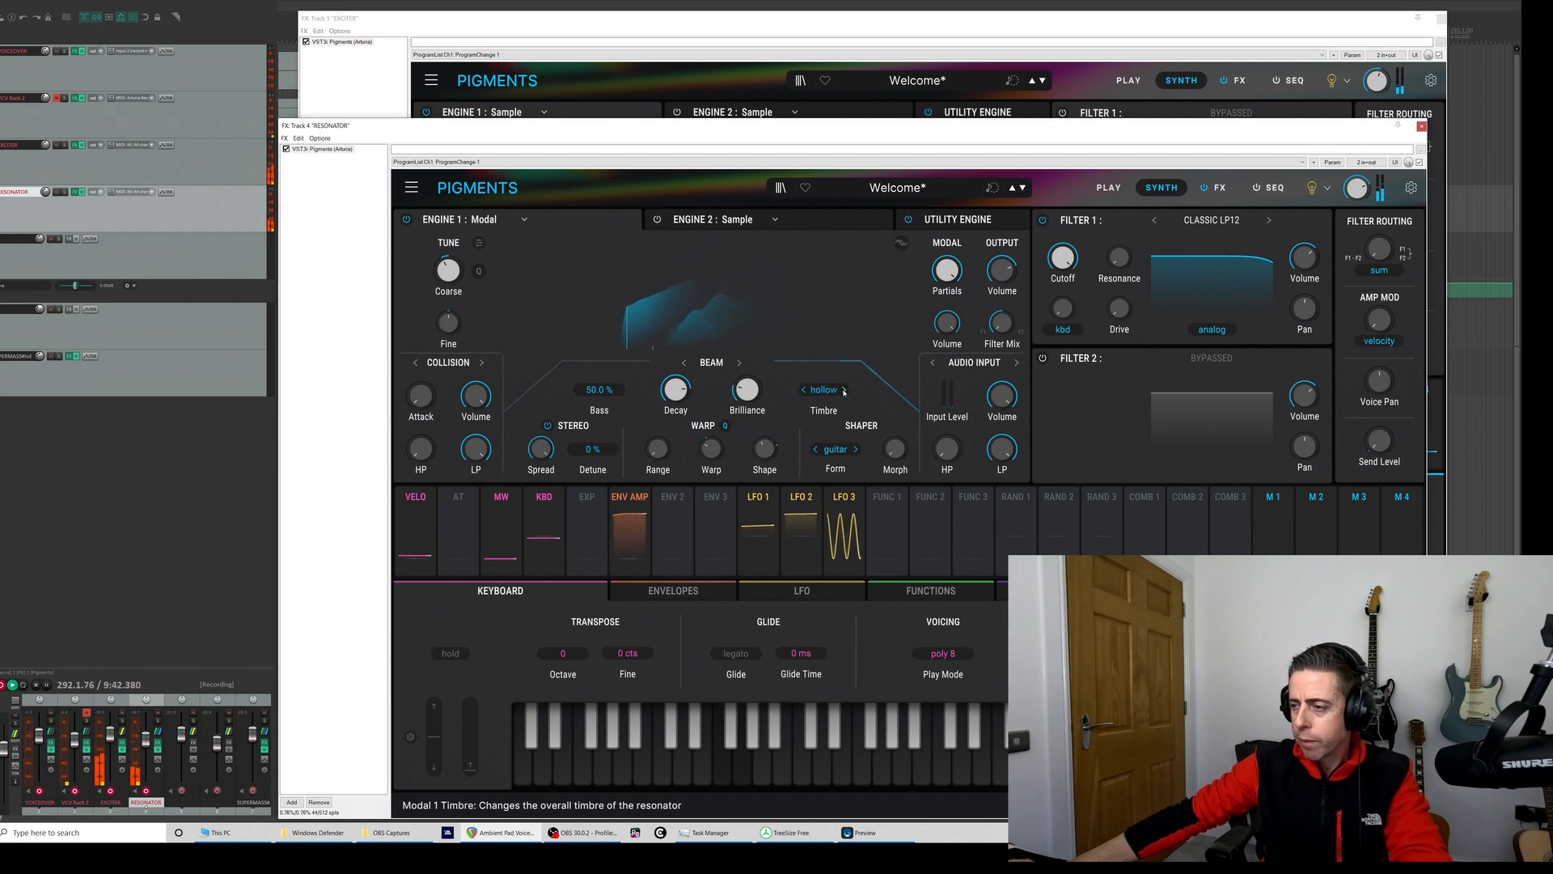
pyautogui.click(830, 394)
pyautogui.click(789, 434)
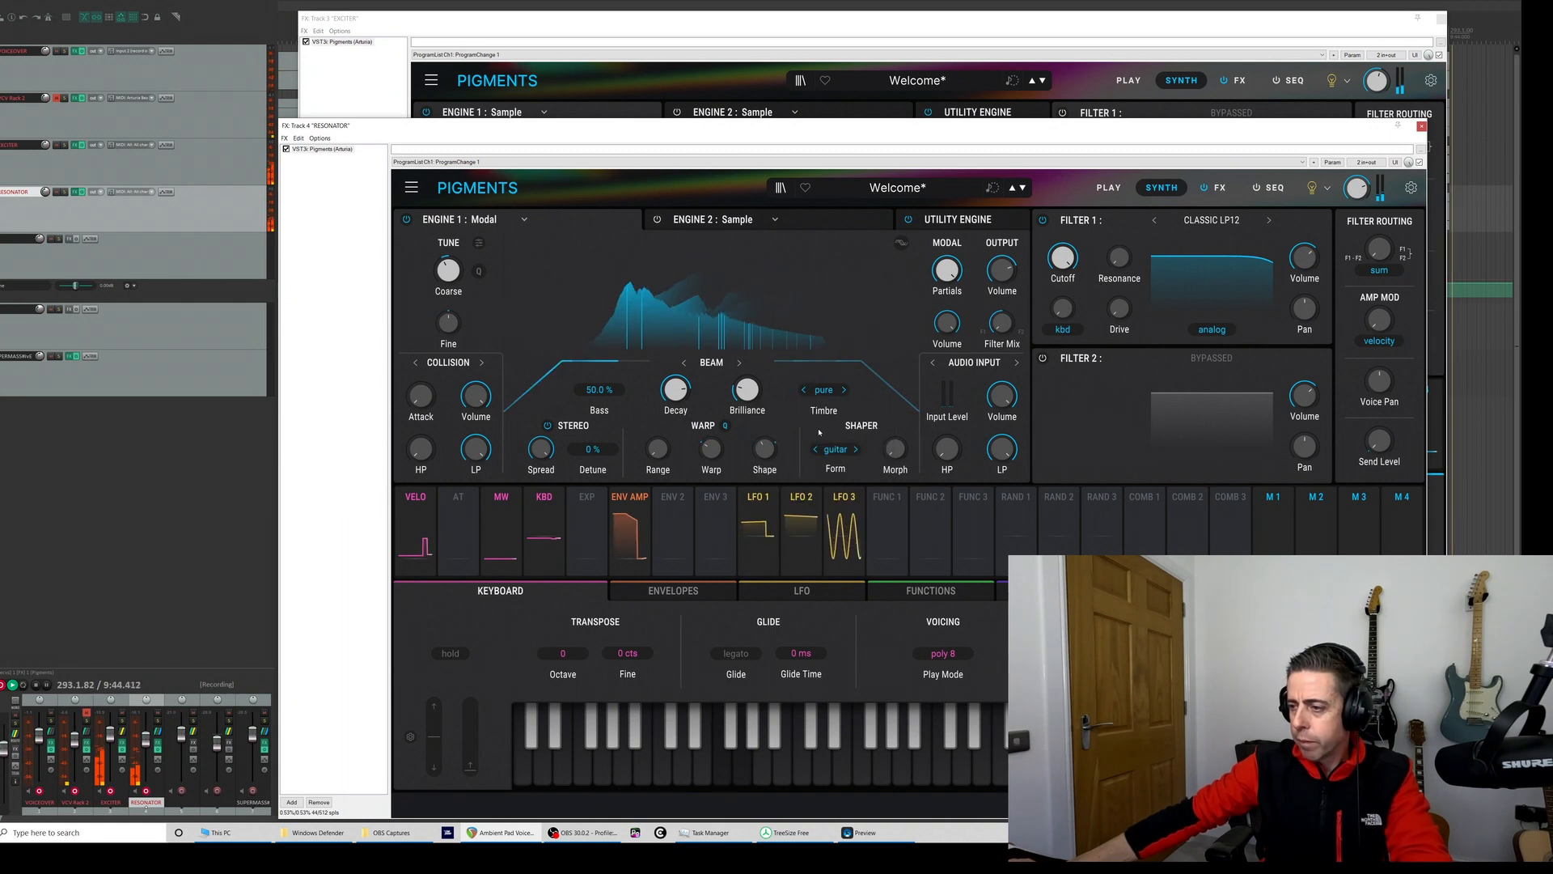
# - Set the Modal engine's Shaper Form to E-Piano
pyautogui.click(835, 449)
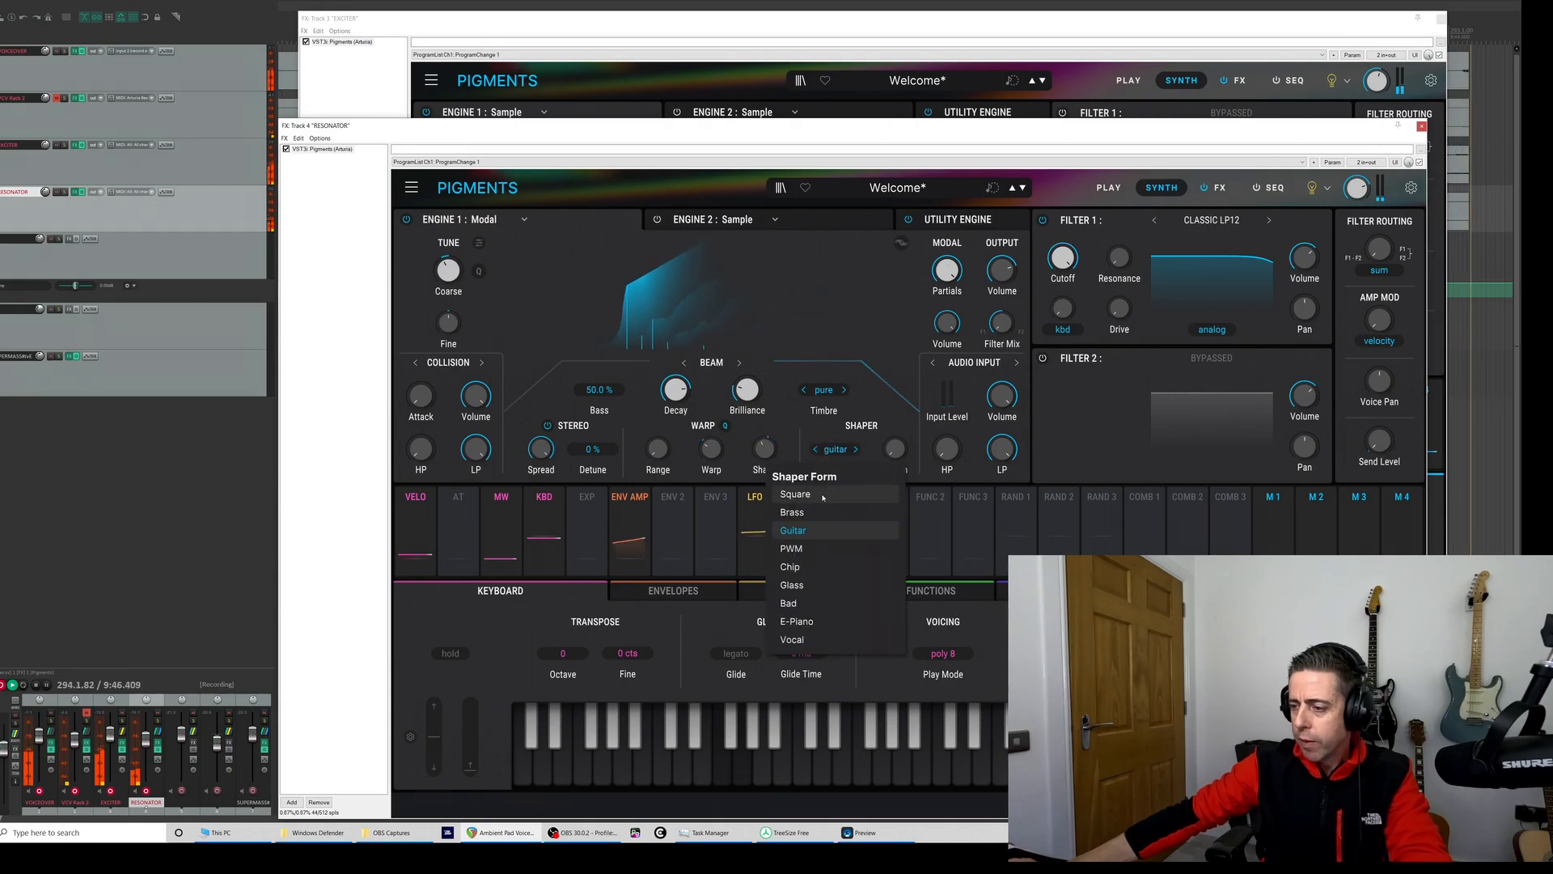
pyautogui.click(805, 620)
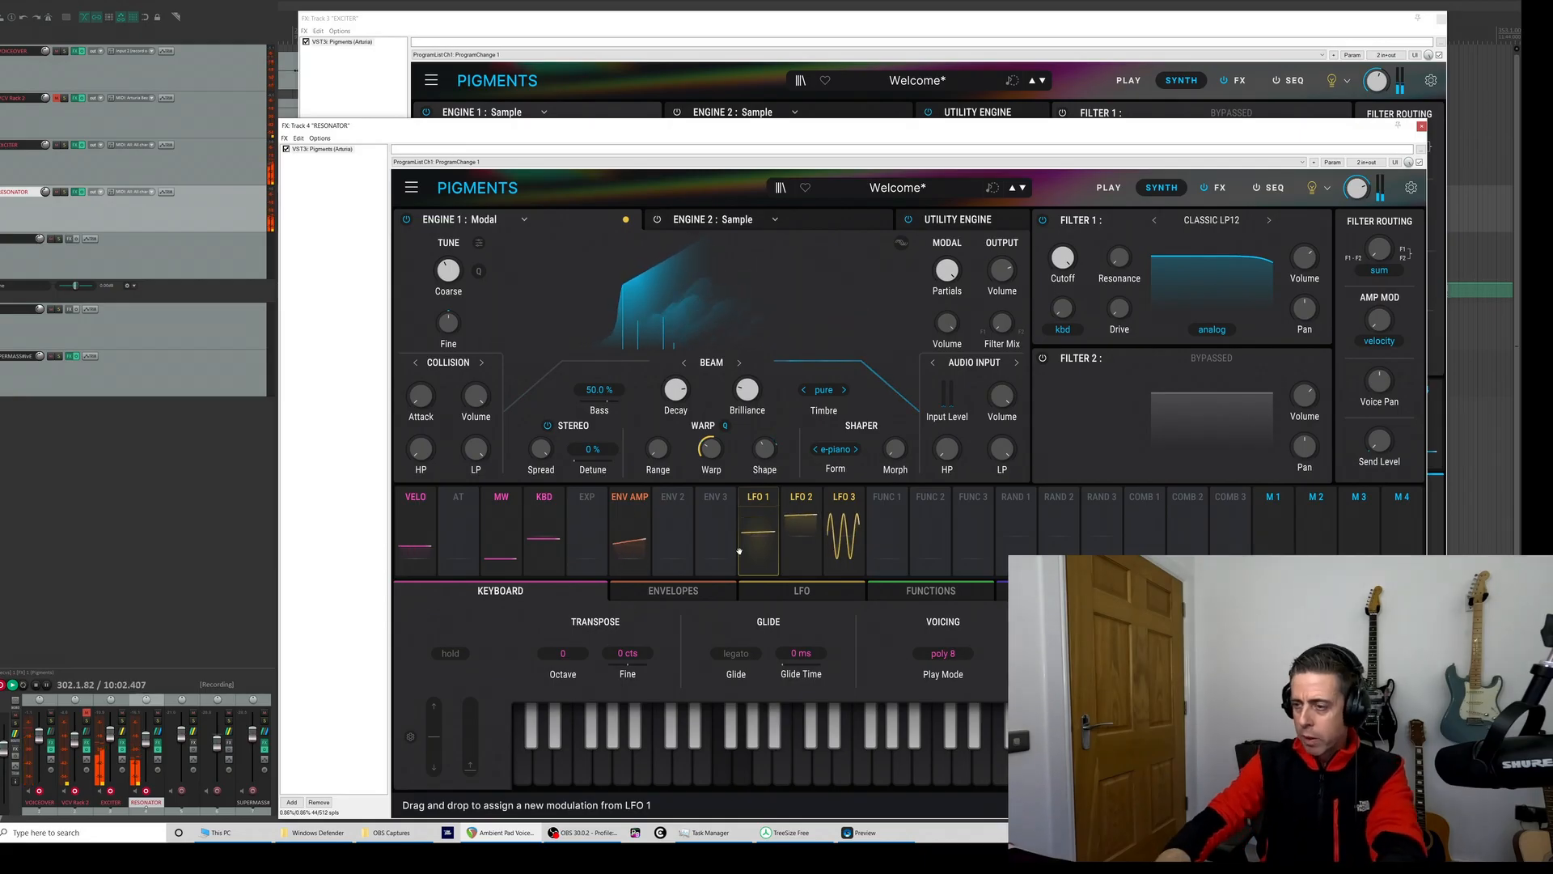
pyautogui.click(843, 497)
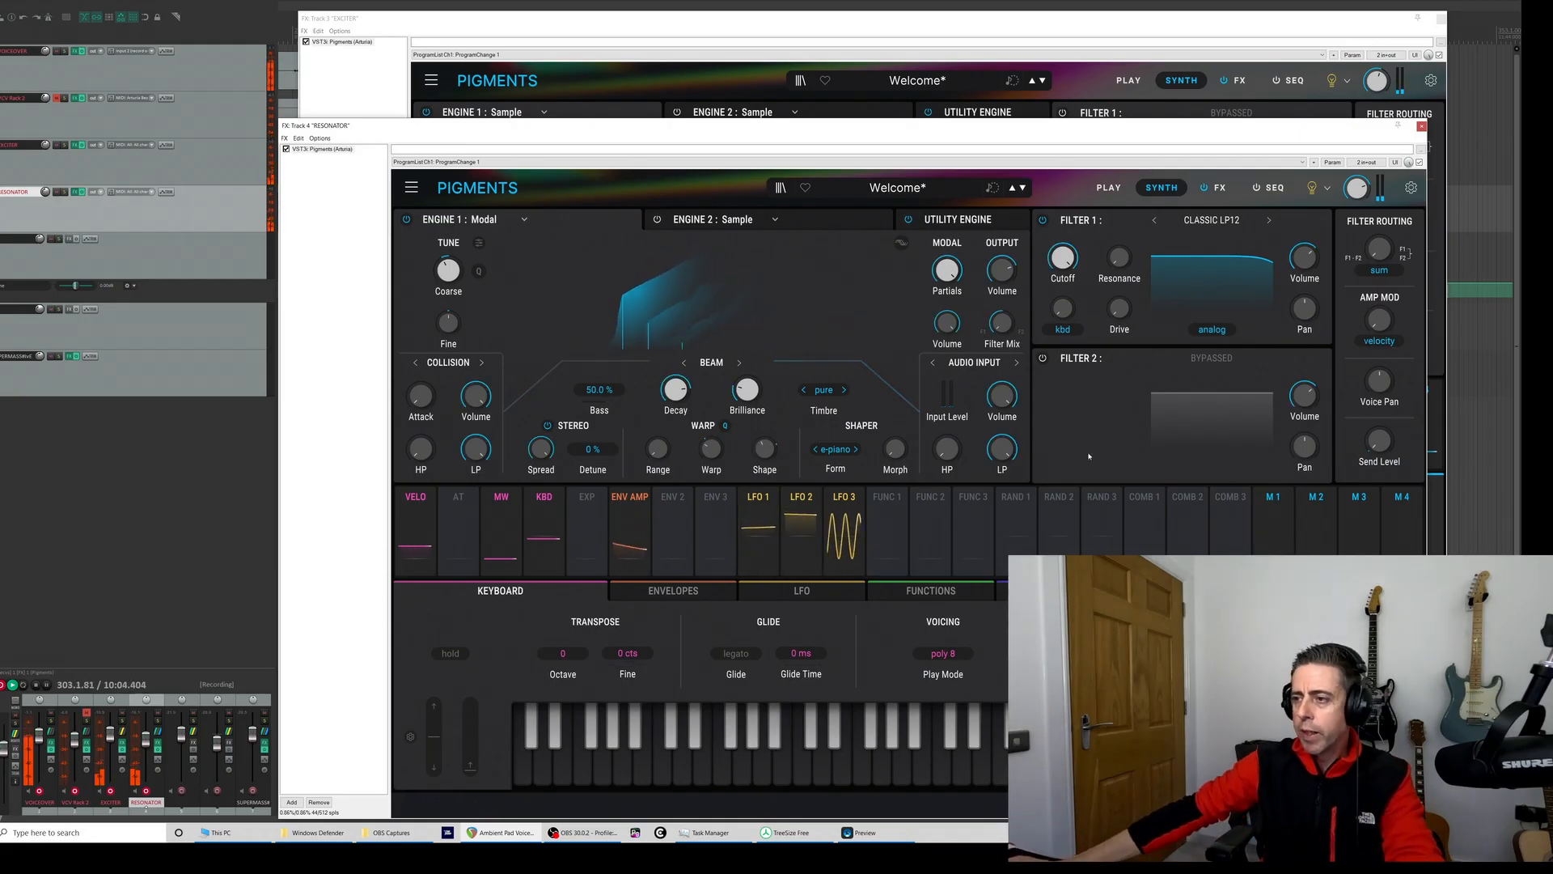
# - Switch the Friction exciter mode to Granular and adjust its grain Rate
pyautogui.click(963, 363)
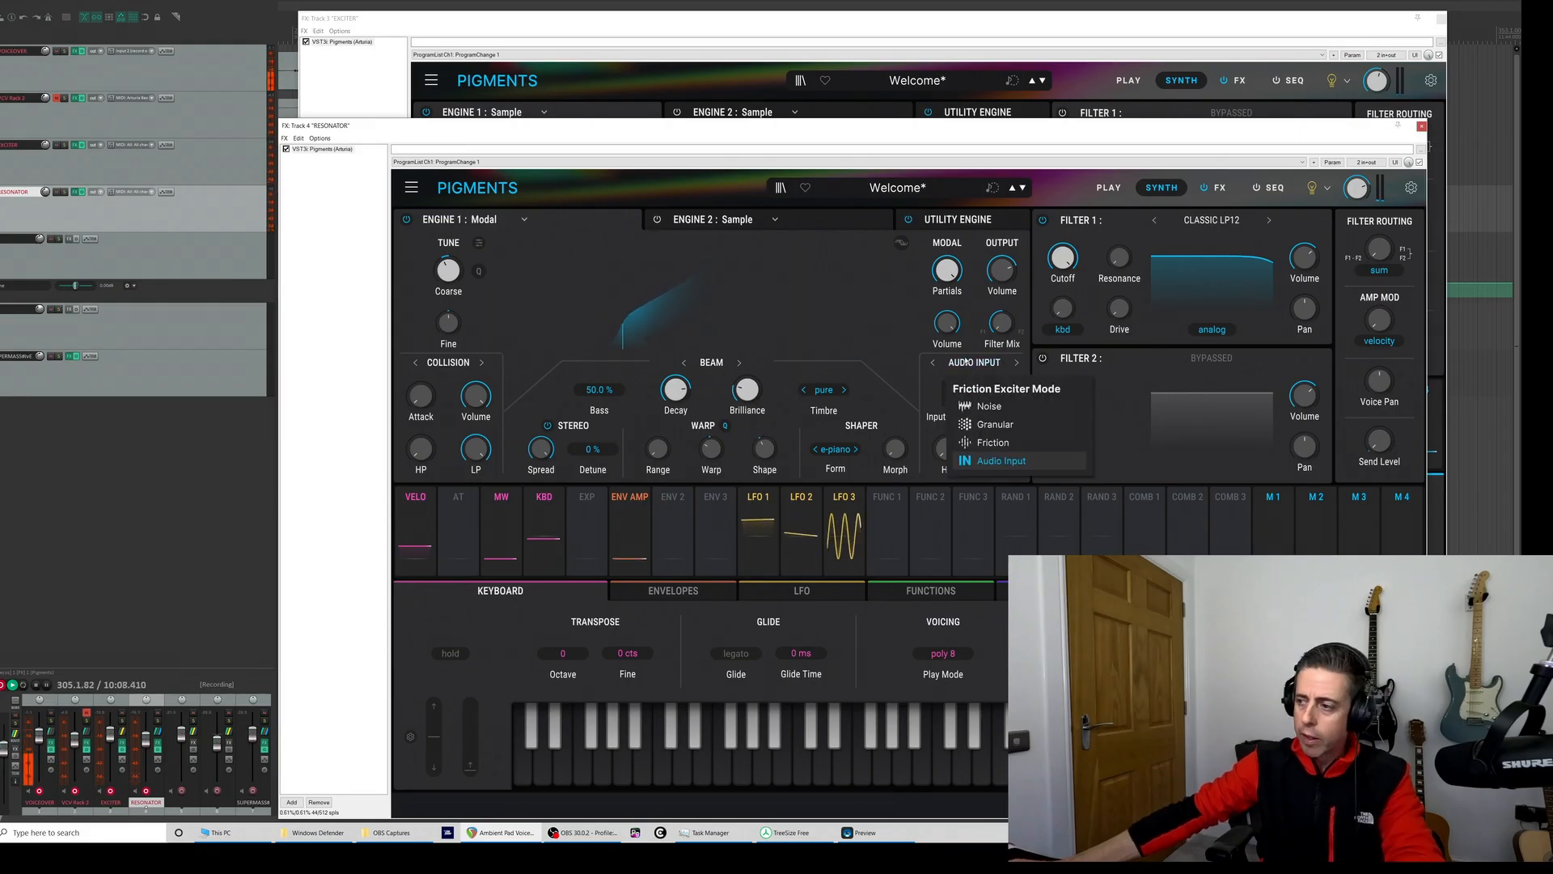
pyautogui.click(991, 423)
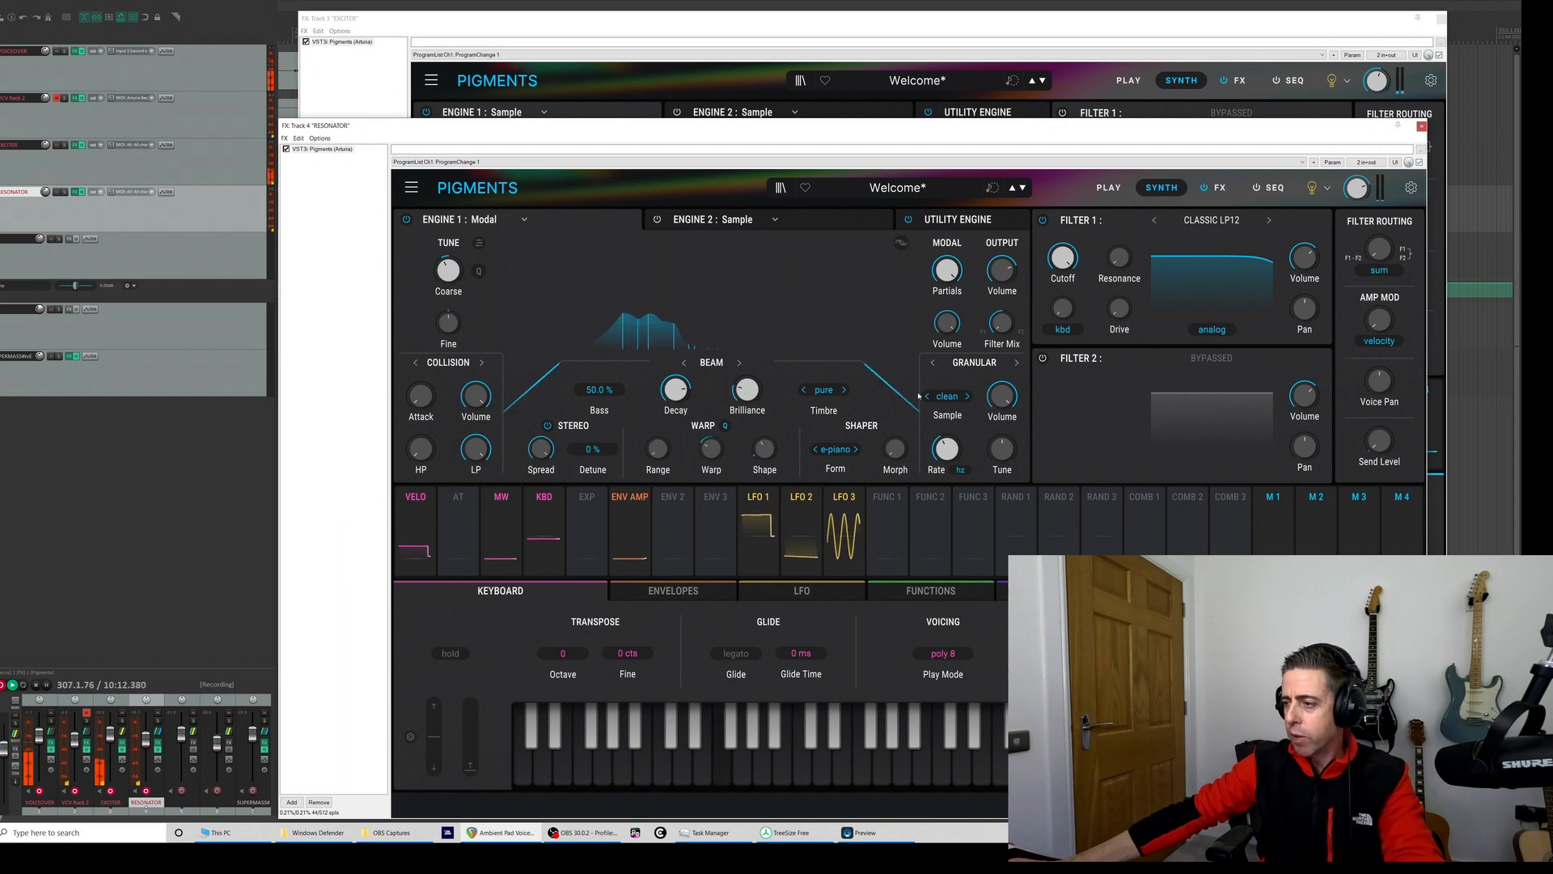
pyautogui.moveTo(946, 449)
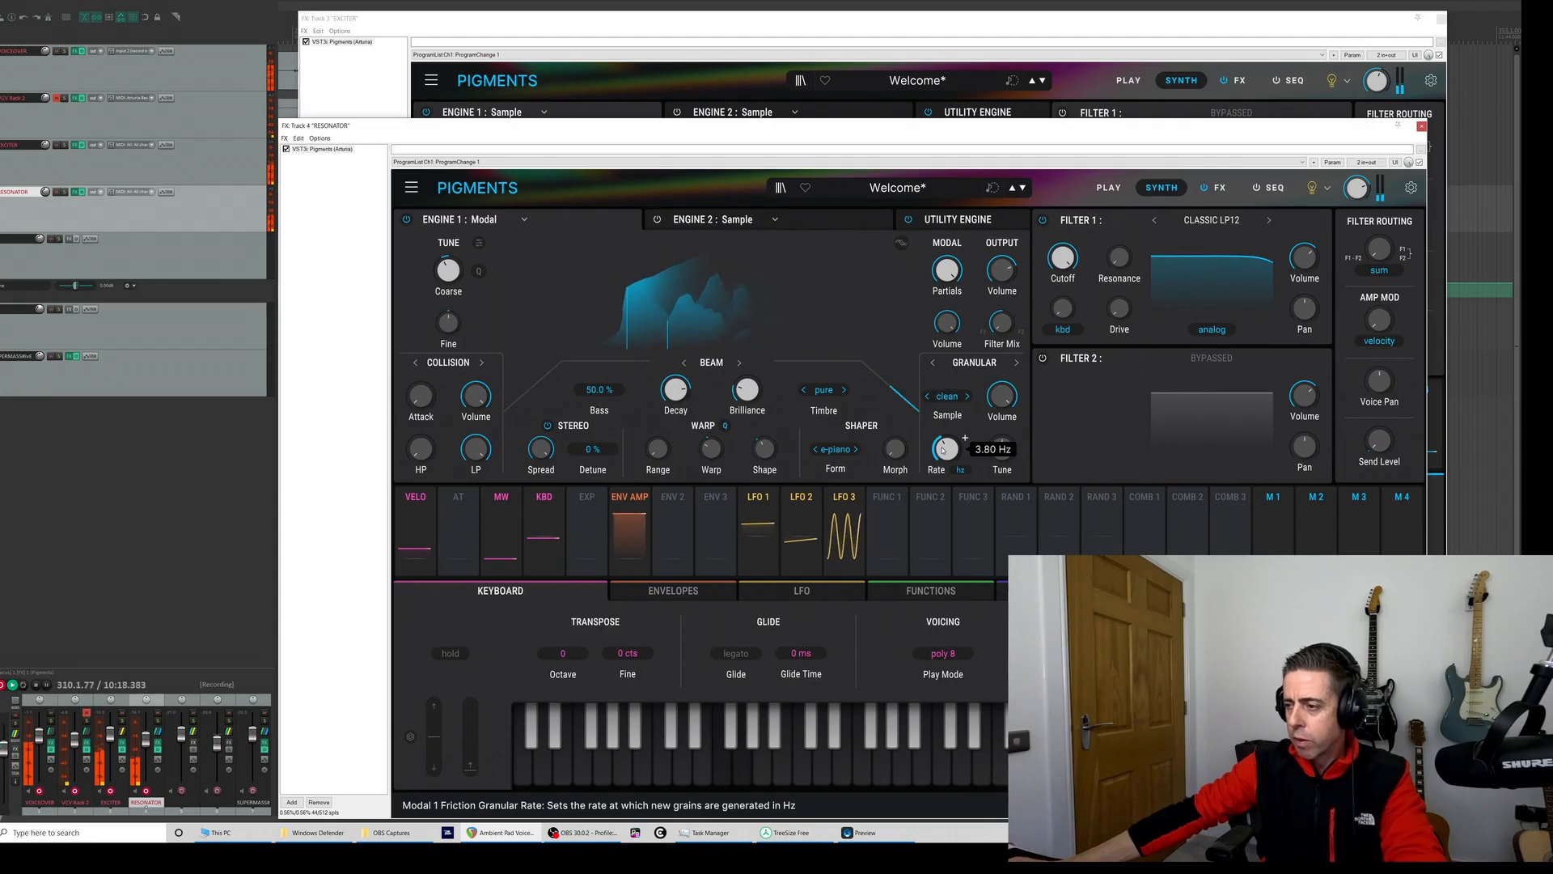
pyautogui.scroll(5, 964, 437)
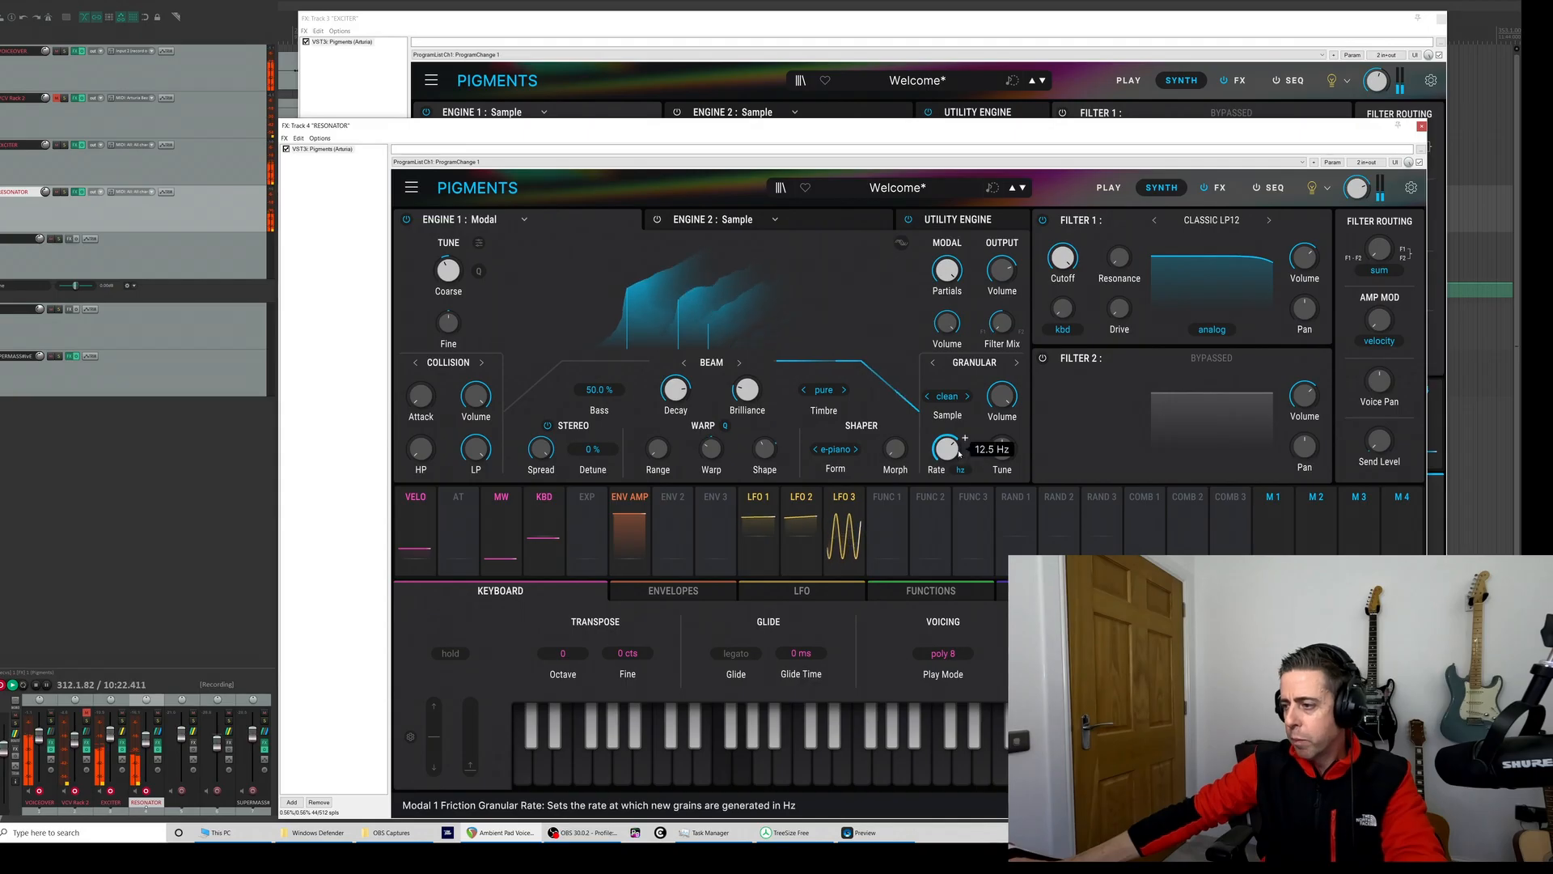
pyautogui.scroll(3, 964, 438)
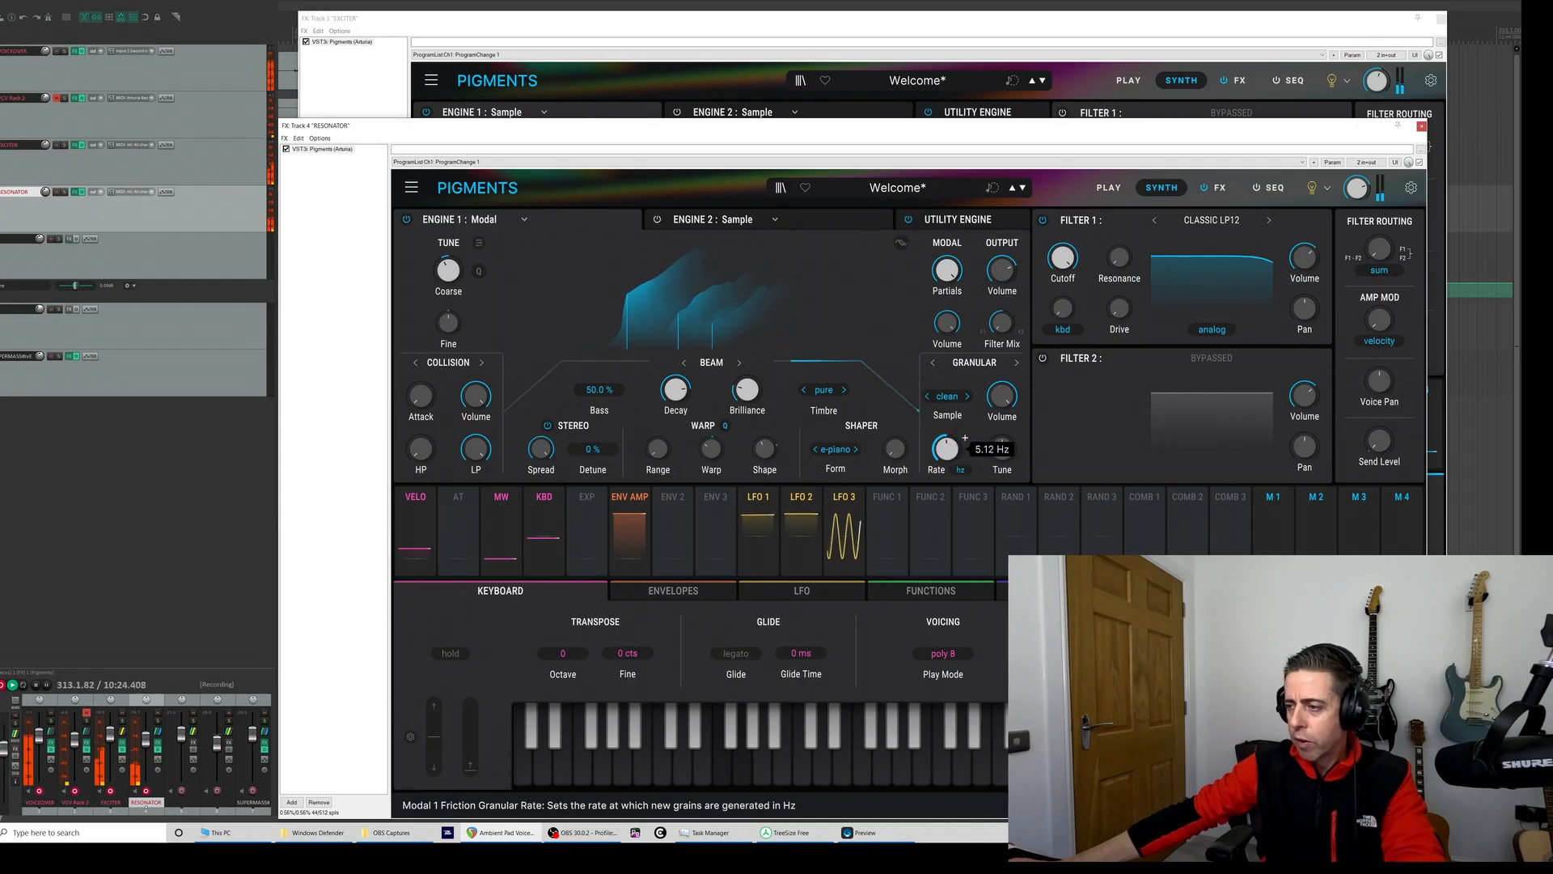
pyautogui.scroll(3, 964, 438)
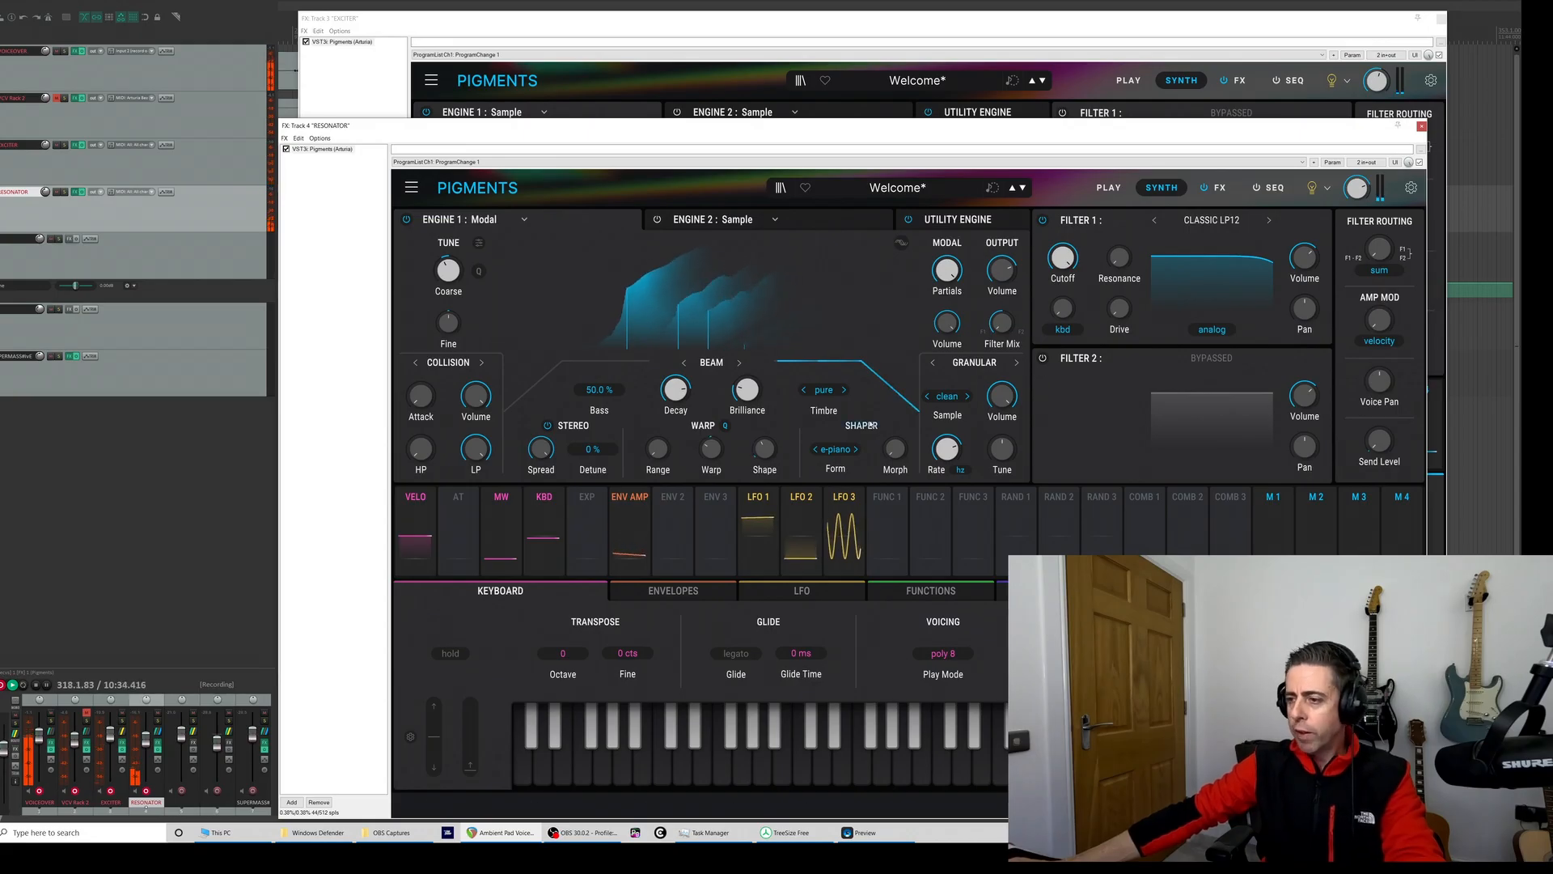
# - Select the Allpass granular sample and set the grain Rate to about 10.2 Hz
pyautogui.click(948, 400)
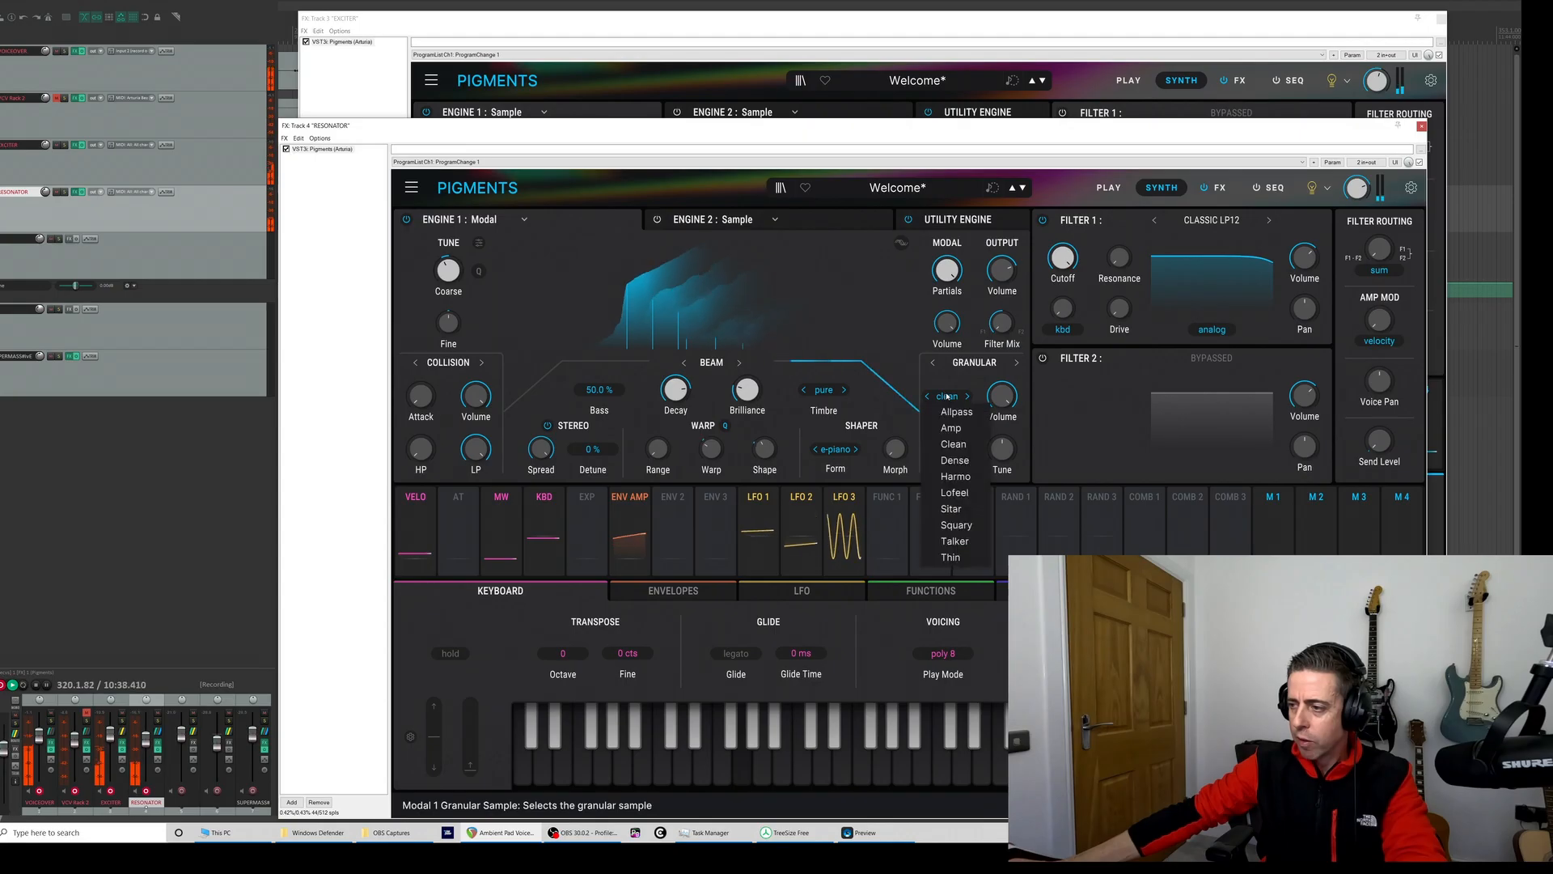
pyautogui.click(956, 413)
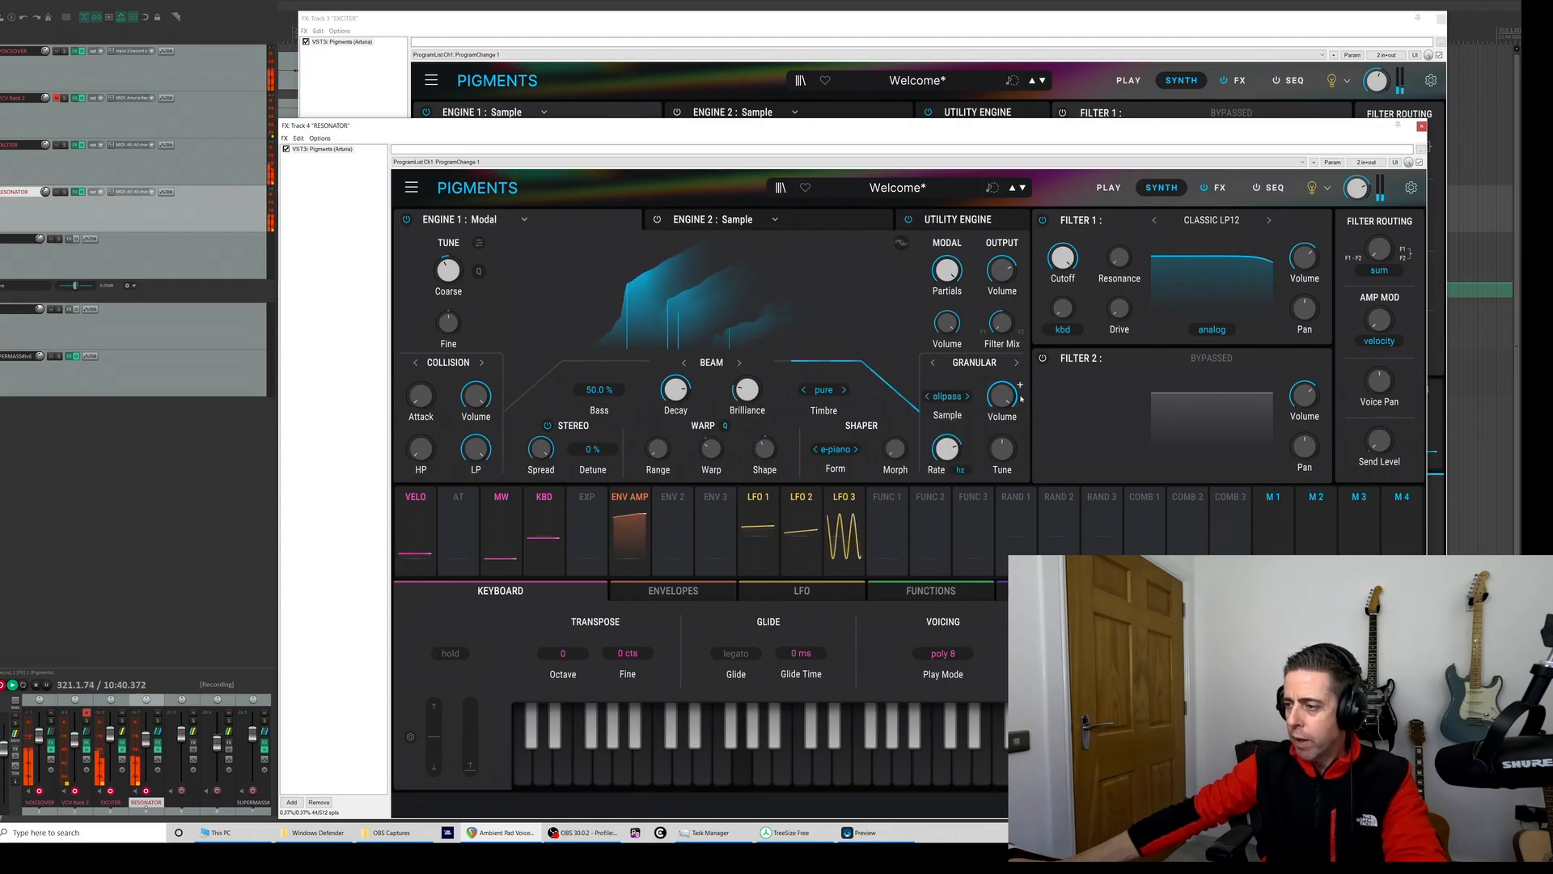
pyautogui.moveTo(949, 449)
pyautogui.mouseDown()
pyautogui.moveTo(949, 485)
pyautogui.moveTo(945, 425)
pyautogui.mouseUp()
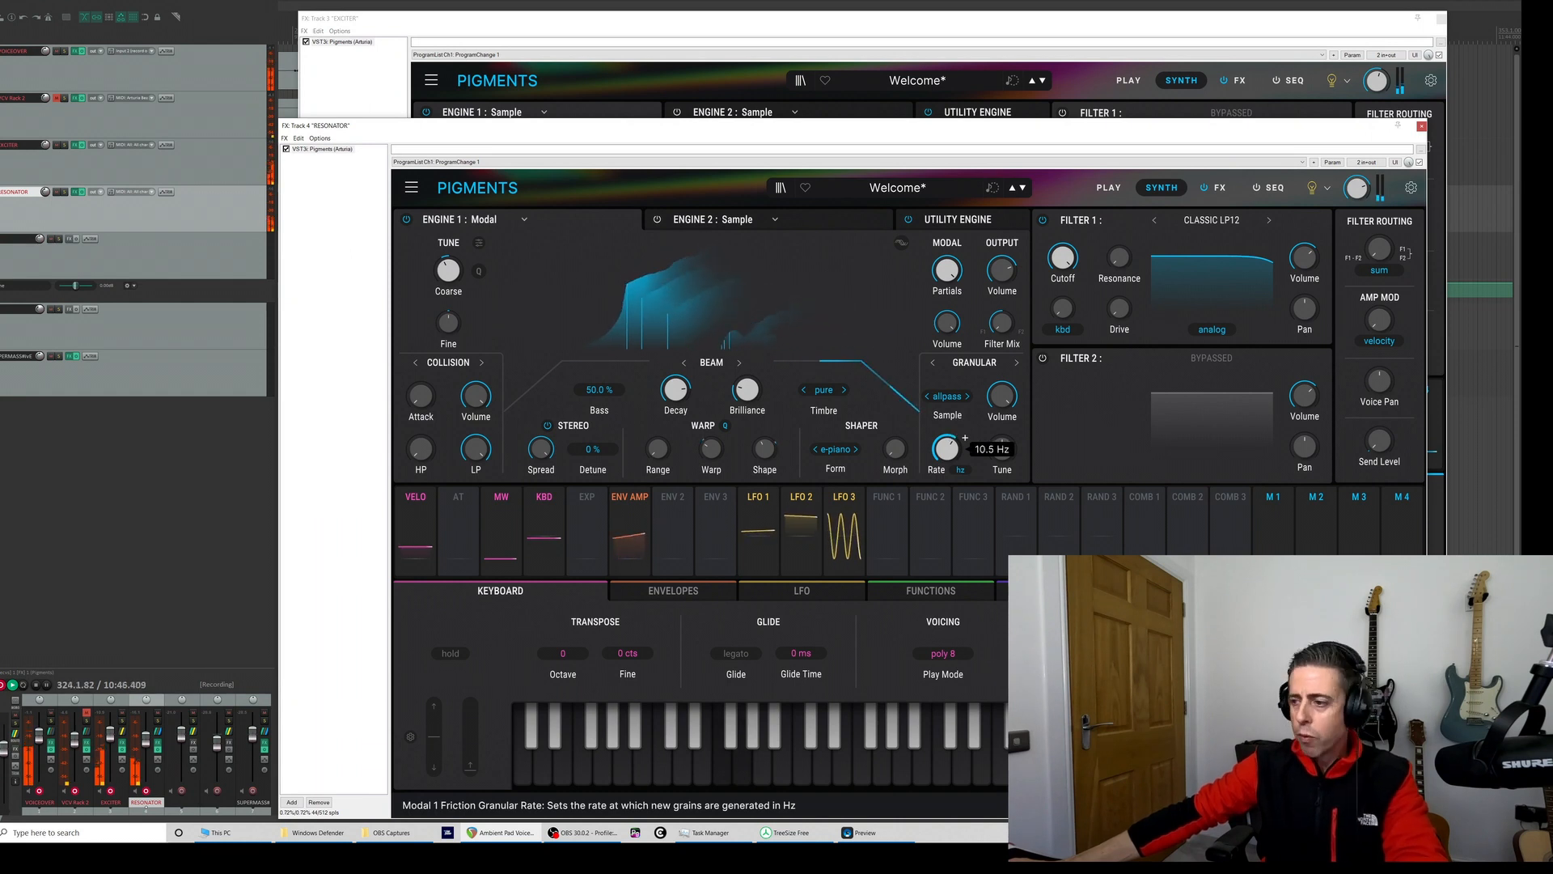
pyautogui.moveTo(945, 449); pyautogui.dragTo(946, 451)
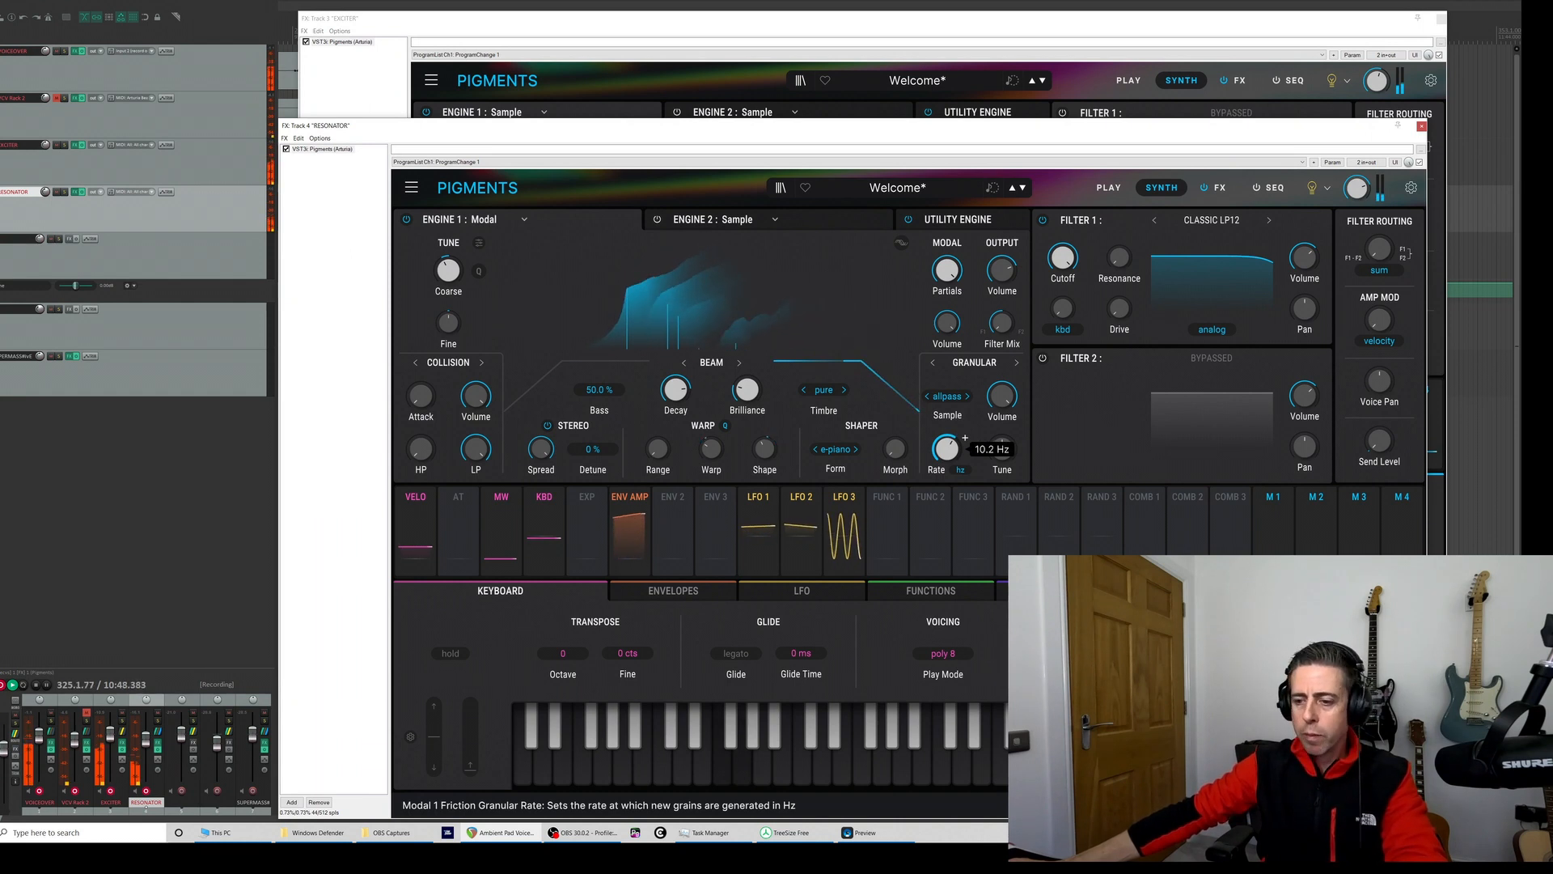
# - Switch the granular sample back to Clean and the Friction exciter mode back to Audio Input
pyautogui.click(947, 396)
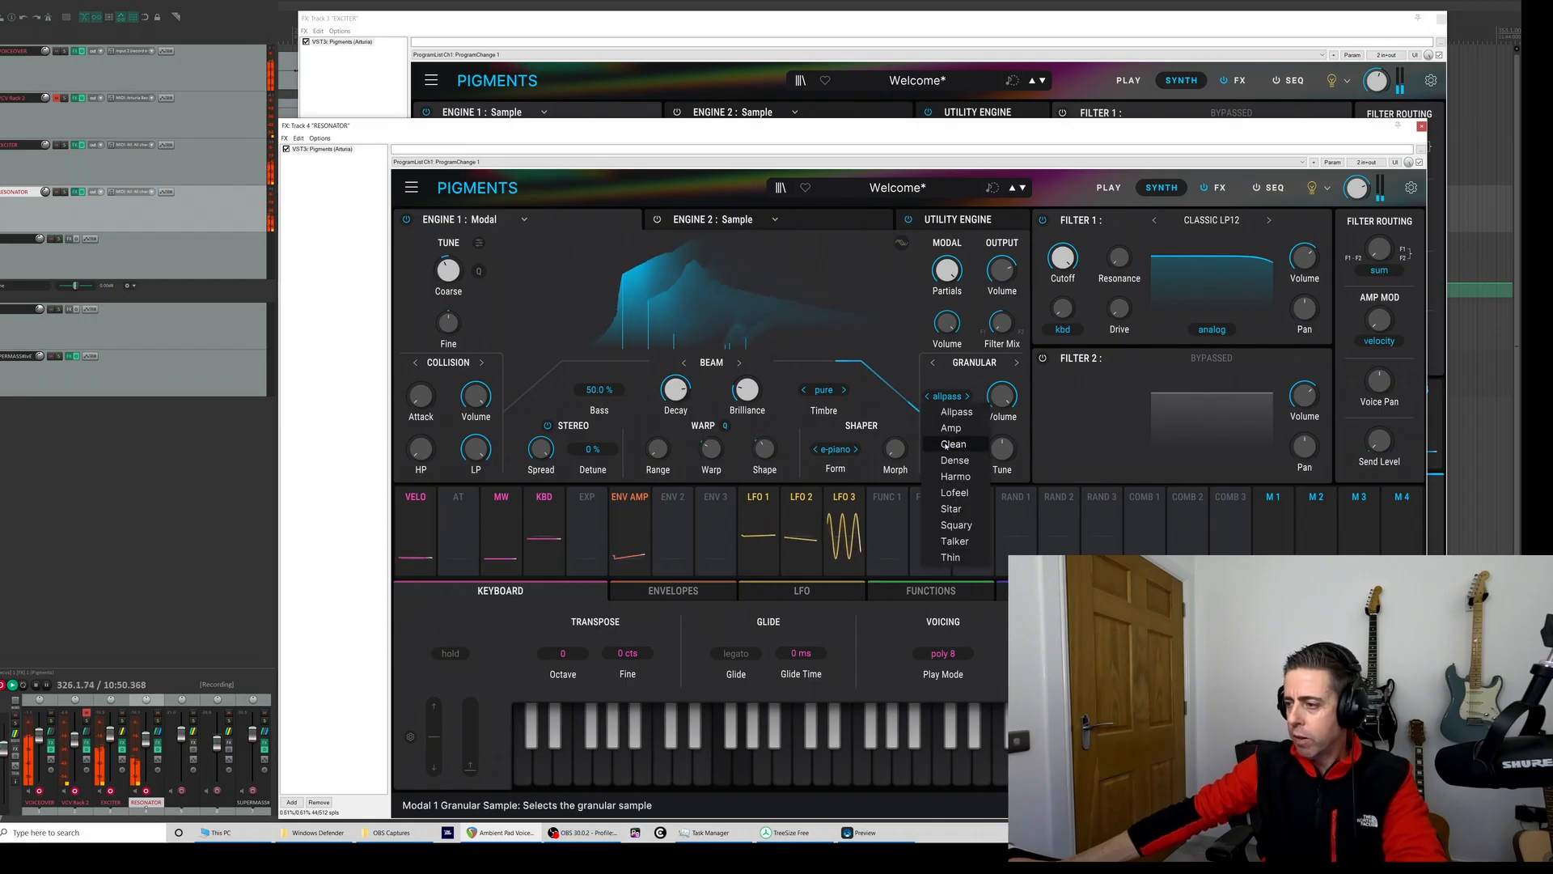
pyautogui.click(946, 446)
pyautogui.click(973, 362)
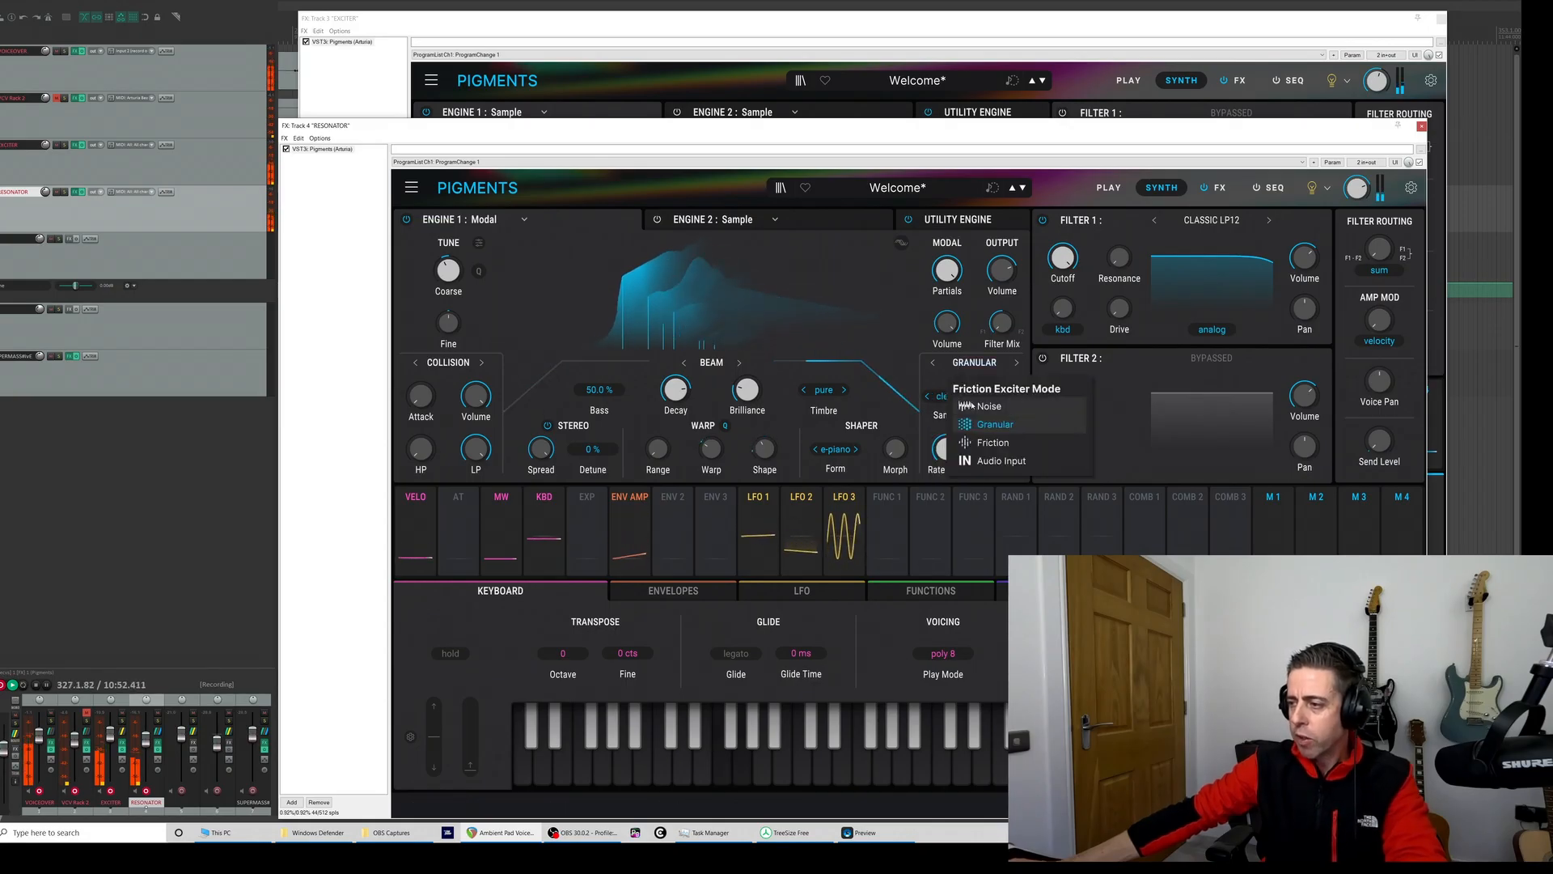
pyautogui.click(1000, 460)
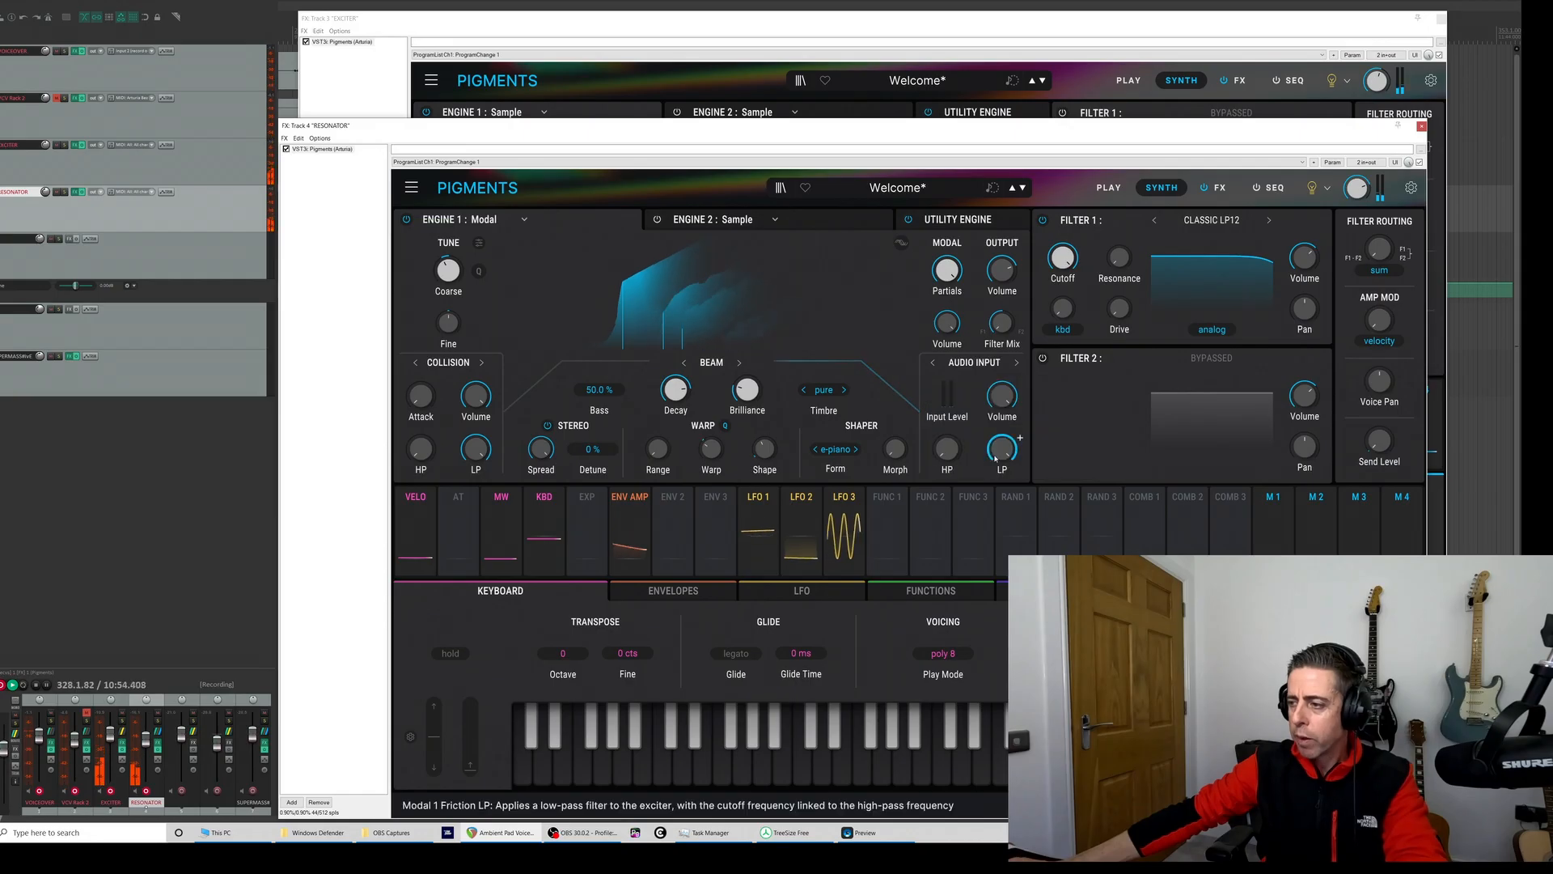